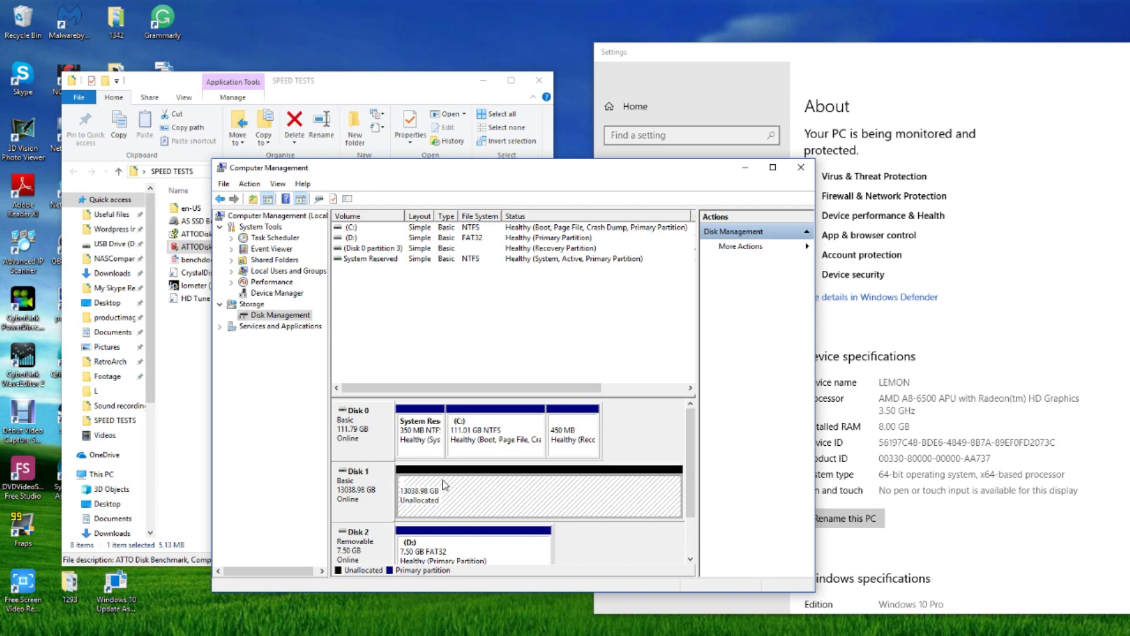
# Create a quick-formatted NTFS simple volume on Disk 1 with drive letter W:
pyautogui.click(497, 491)
pyautogui.click(565, 447)
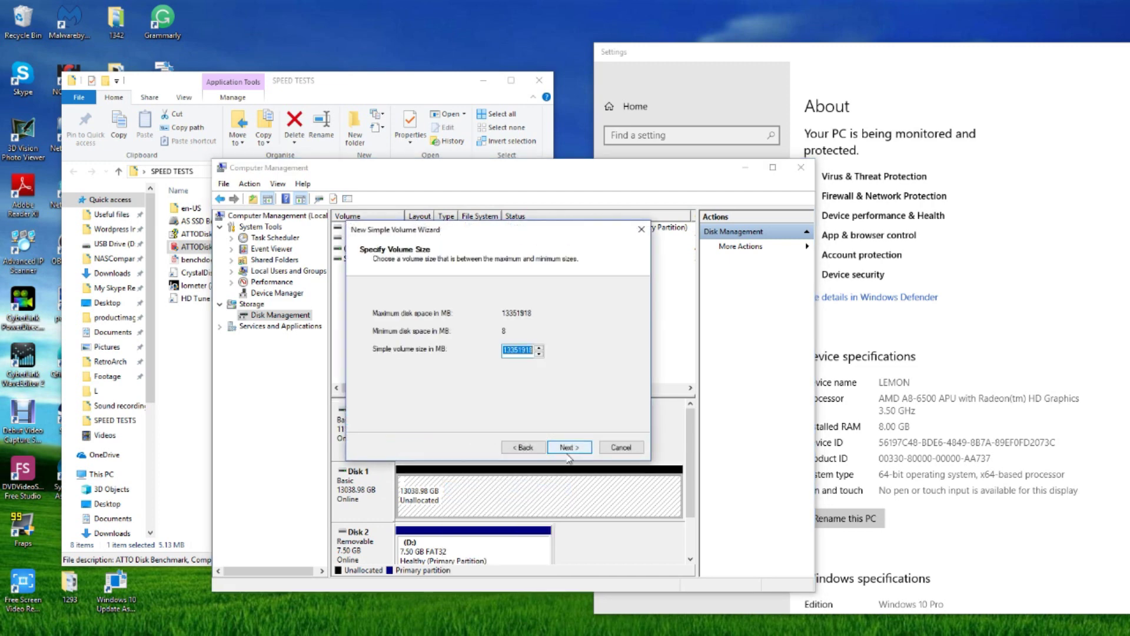
pyautogui.click(556, 315)
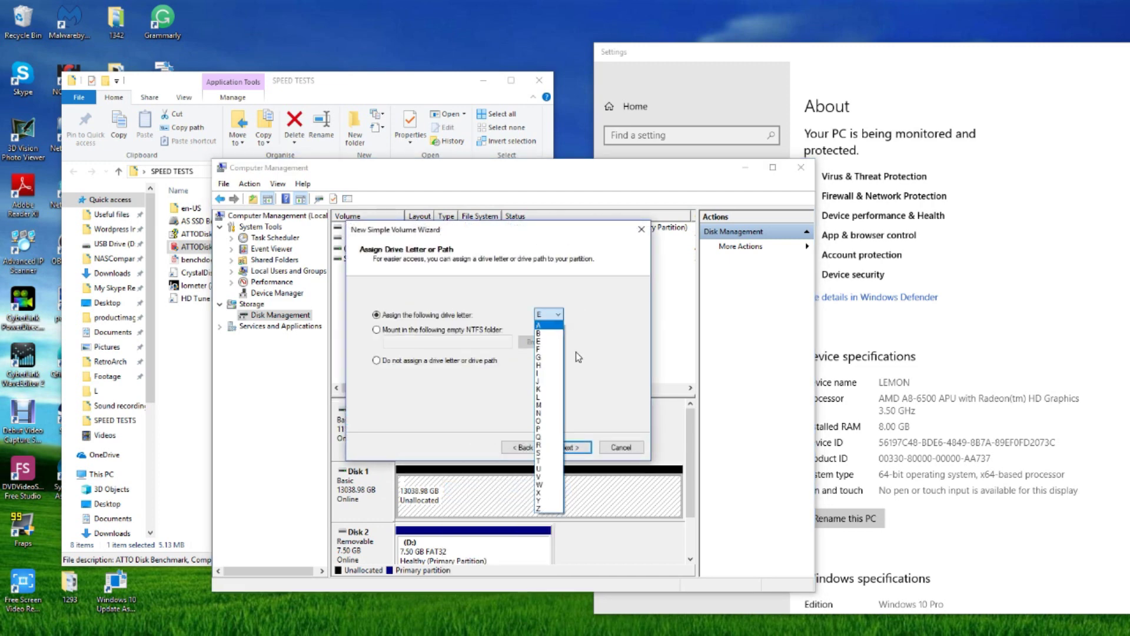
pyautogui.click(566, 448)
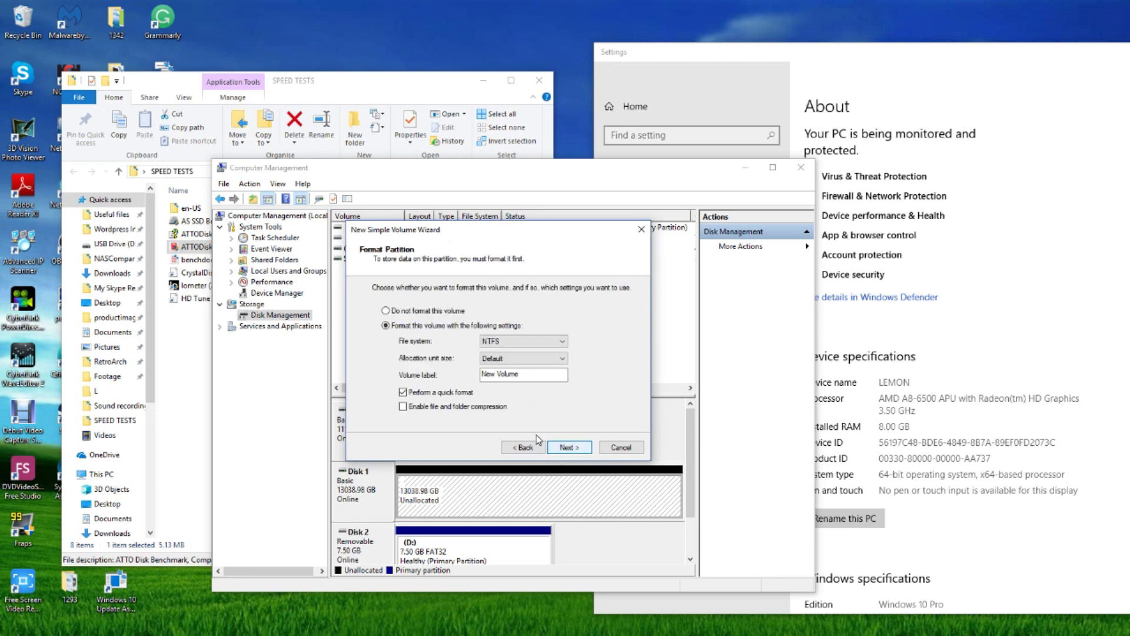
pyautogui.click(566, 447)
pyautogui.click(566, 447)
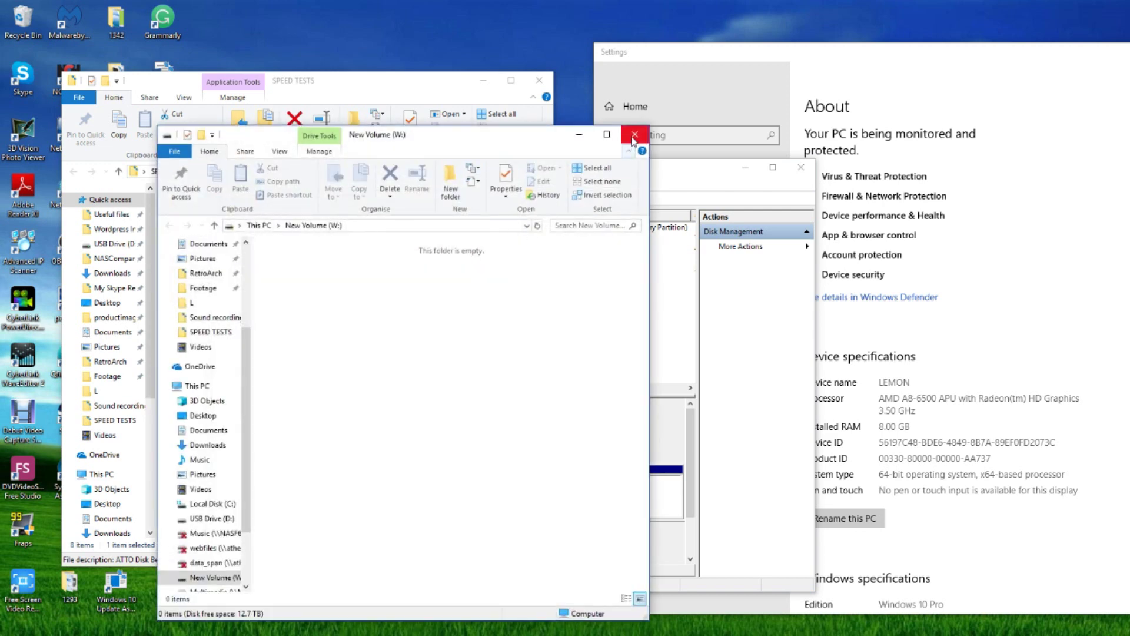
# Close the New Volume (W:) window, minimise Computer Management and bring Settings forward
pyautogui.click(633, 138)
pyautogui.moveTo(698, 174); pyautogui.dragTo(648, 177)
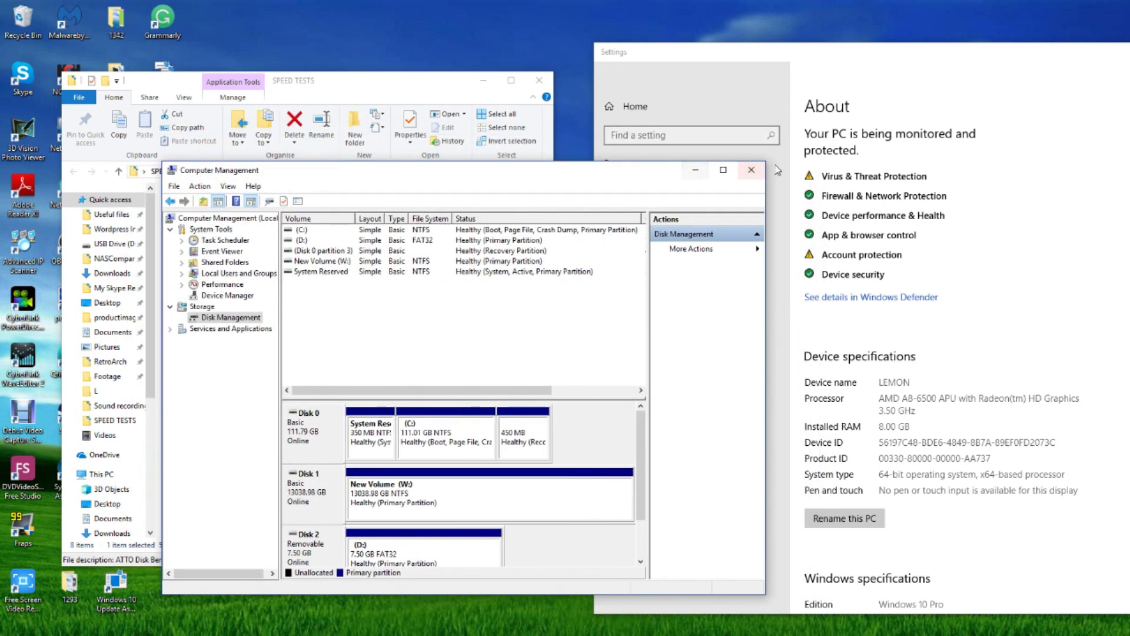
pyautogui.click(689, 174)
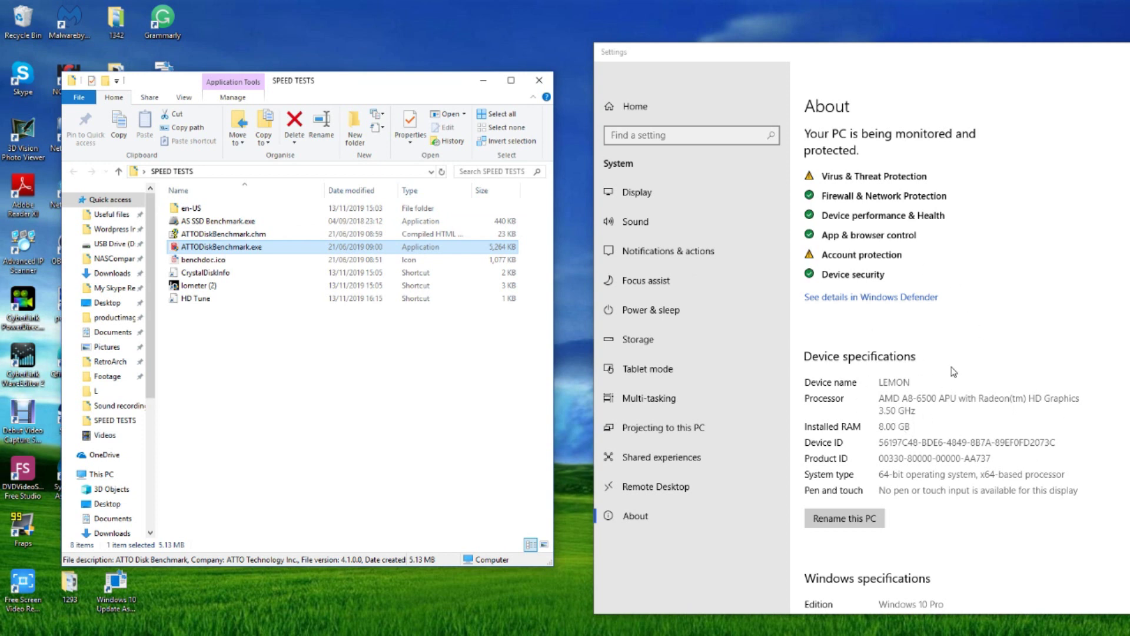
pyautogui.click(913, 411)
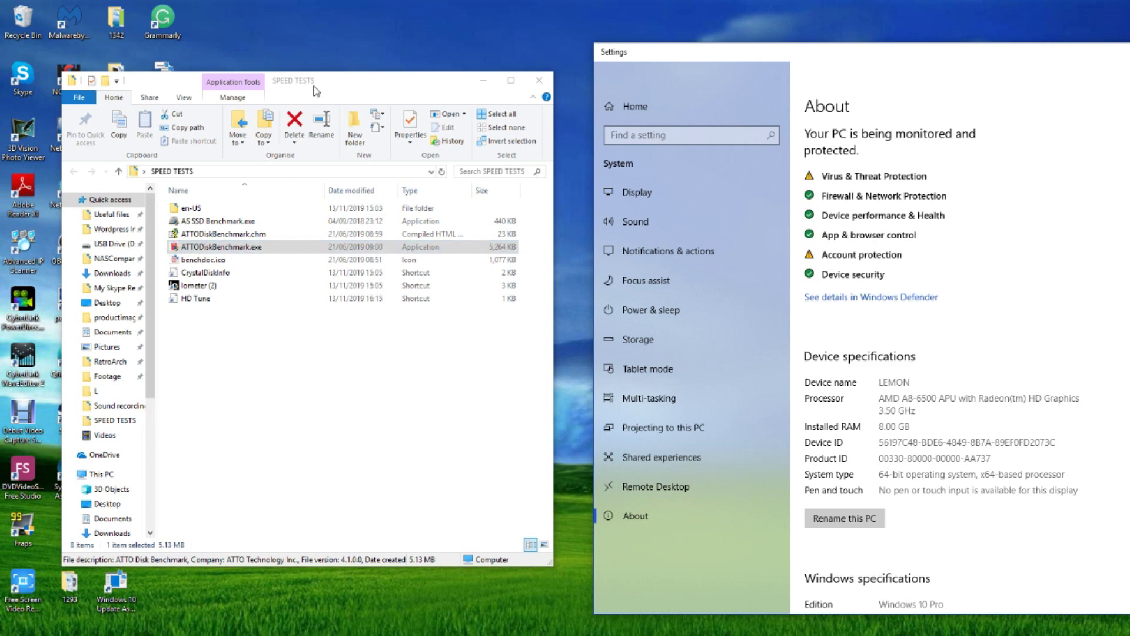
pyautogui.moveTo(313, 85); pyautogui.dragTo(348, 82)
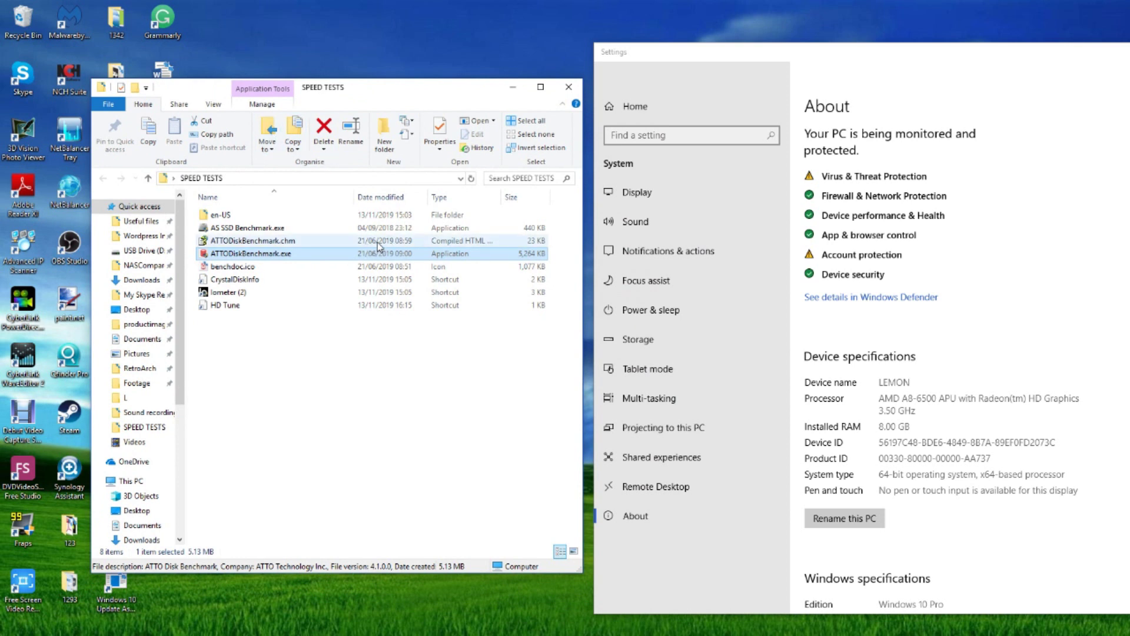
pyautogui.moveTo(276, 257)
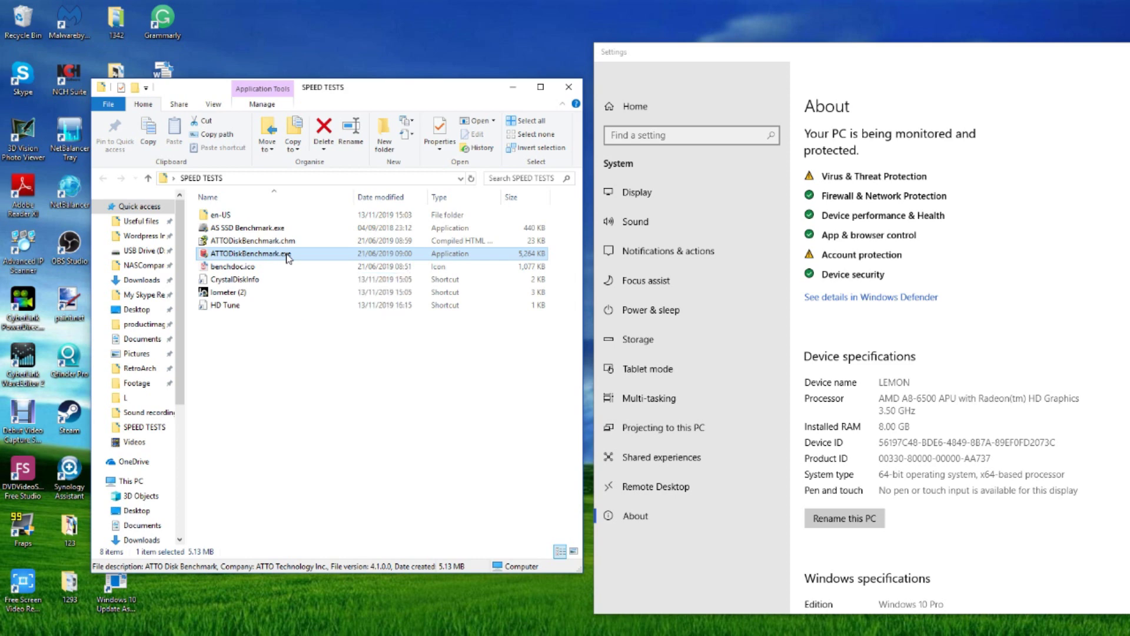
pyautogui.doubleClick(288, 255)
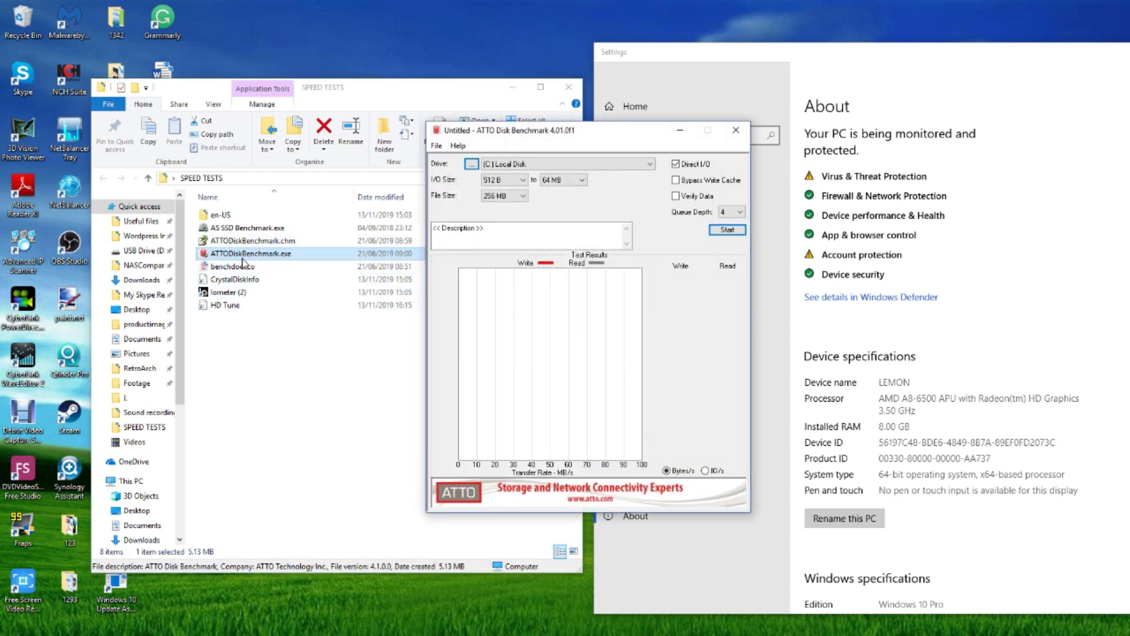
# Select [W:] New Volume, keep I/O sizes 512 B to 64 MB, and start the ATTO run
pyautogui.click(507, 165)
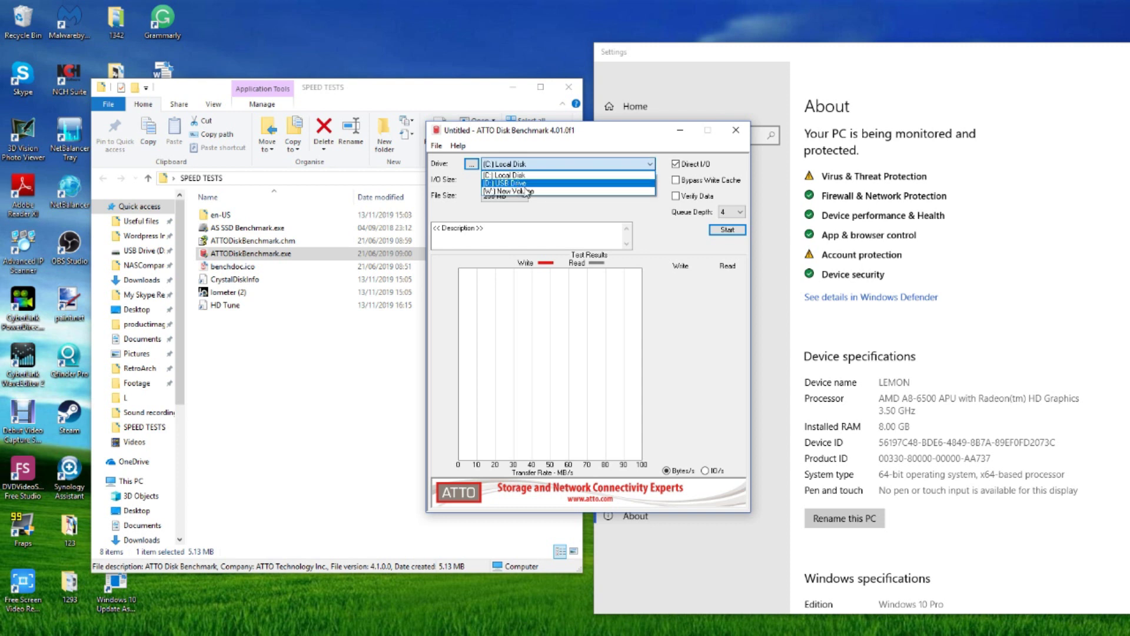
pyautogui.click(521, 191)
pyautogui.click(502, 180)
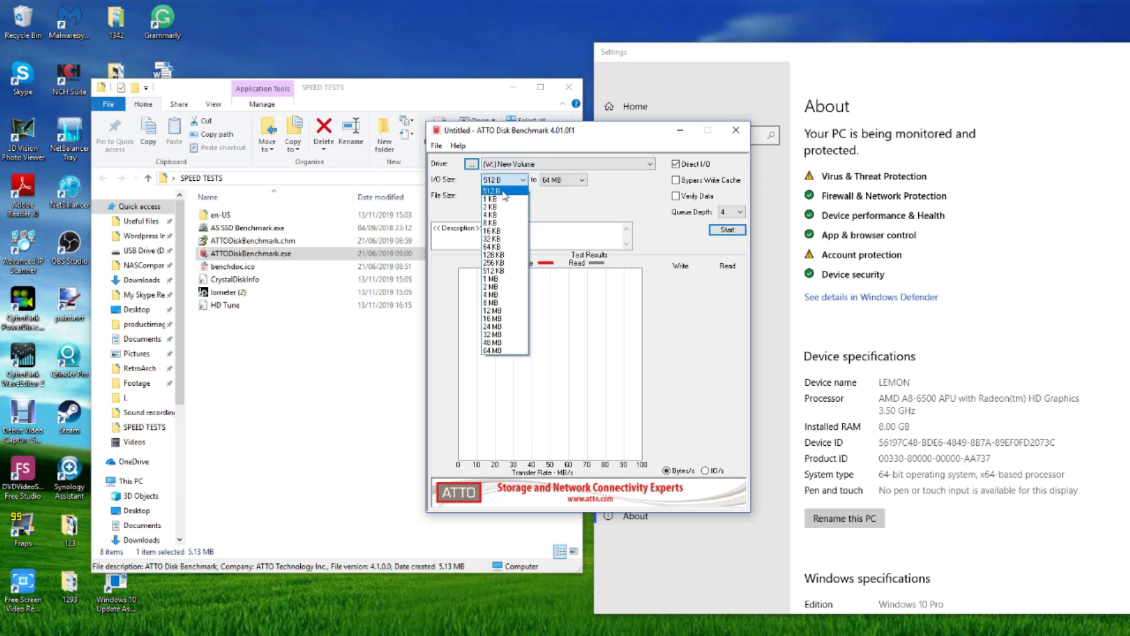
pyautogui.click(503, 189)
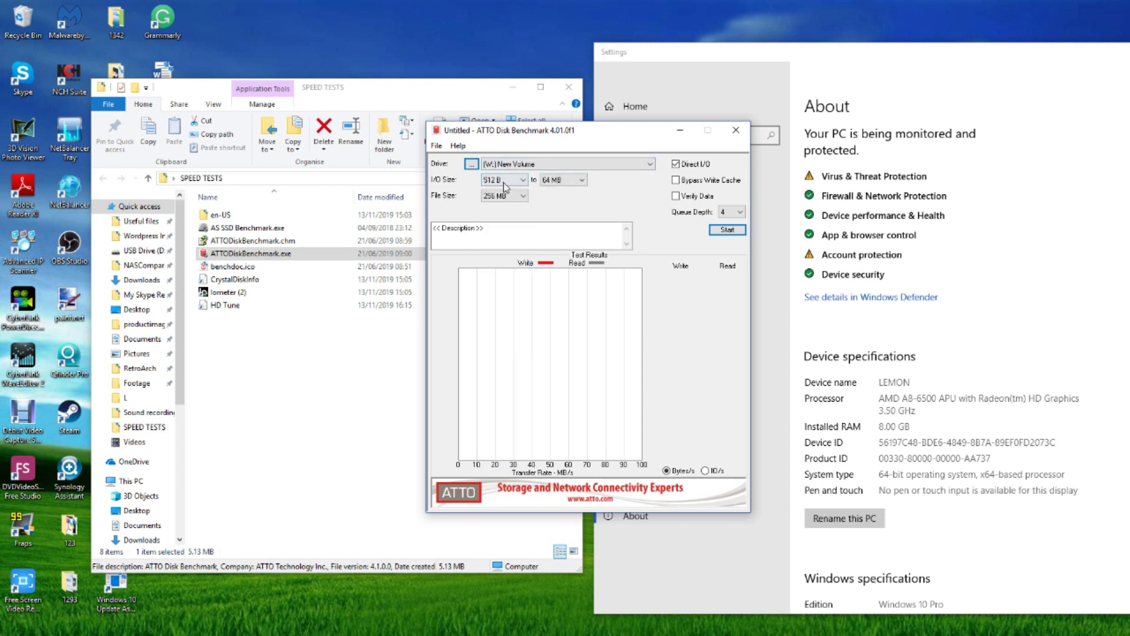
pyautogui.click(580, 179)
pyautogui.click(559, 352)
pyautogui.click(726, 232)
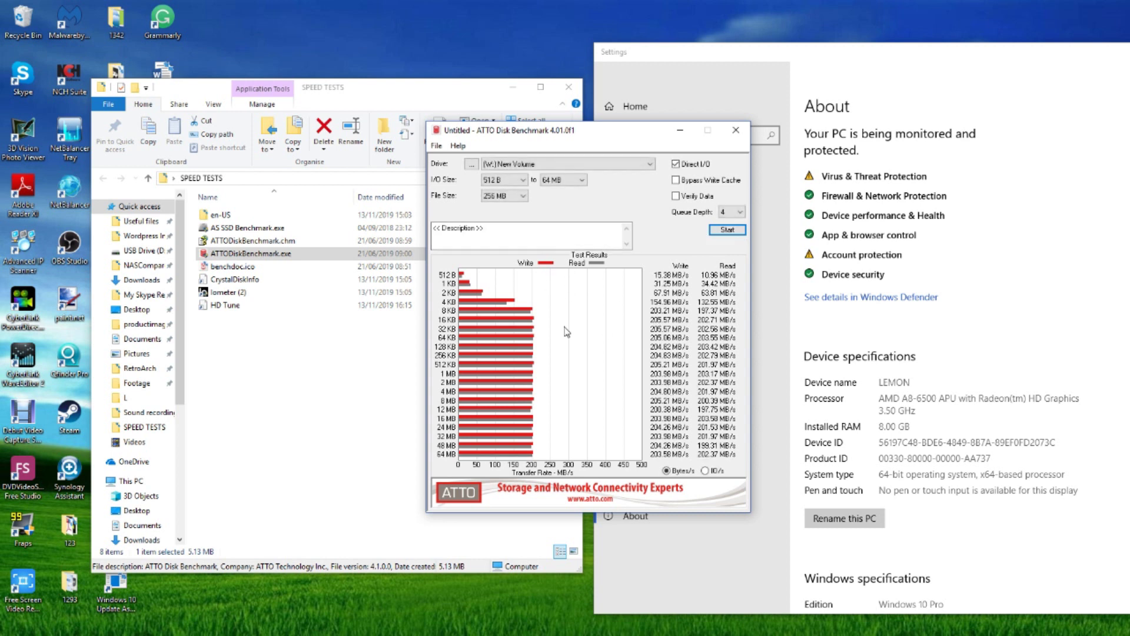
# Switch the finished ATTO results display from MB/s to IO/s
pyautogui.click(706, 471)
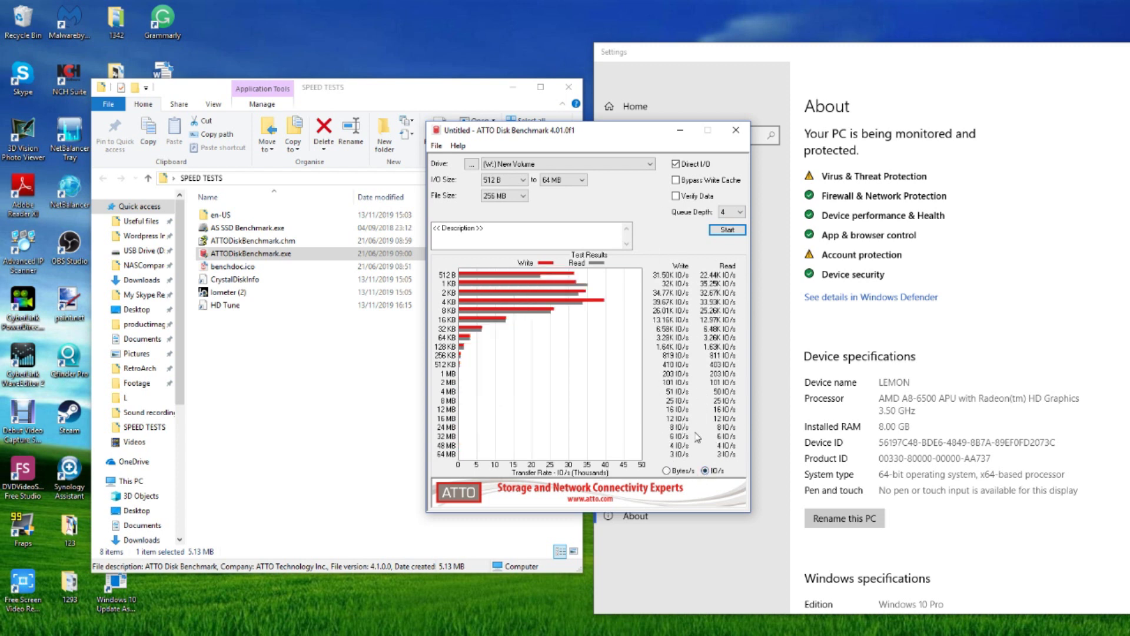
# Restore MB/s, save the results as wd red 14tb.bmk, and open the Documents folder
pyautogui.click(677, 471)
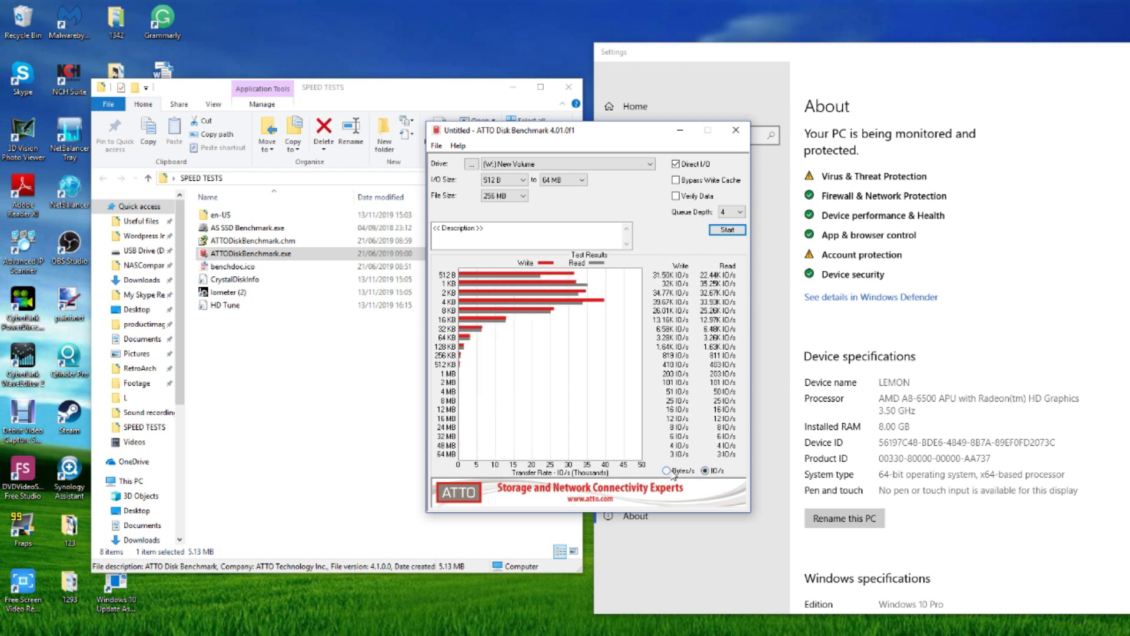
pyautogui.click(736, 130)
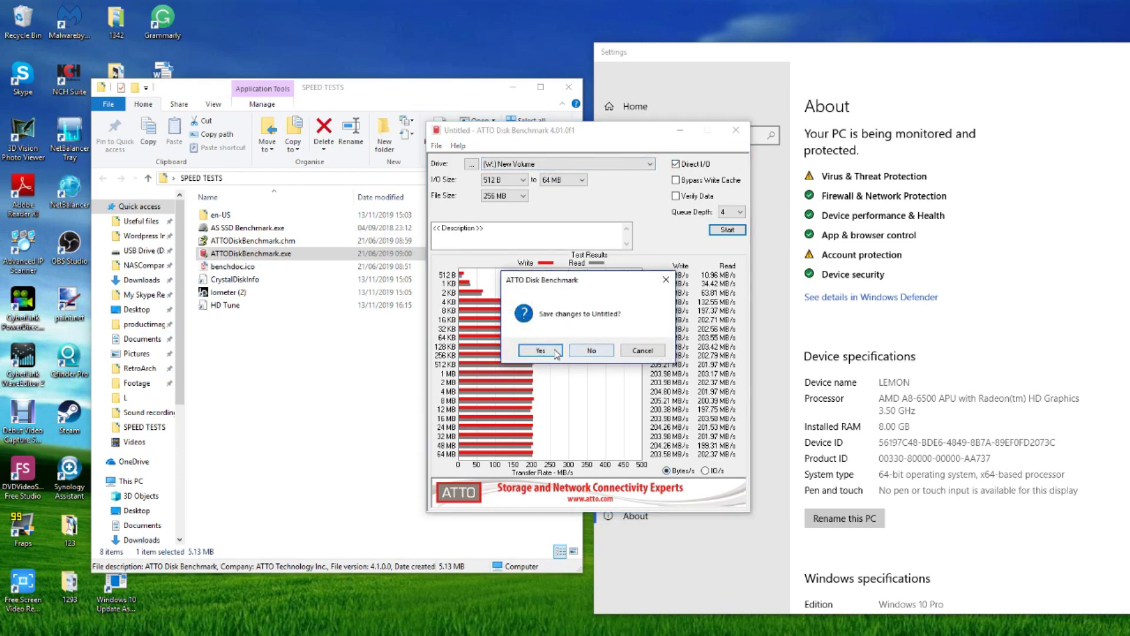
pyautogui.press('Escape')
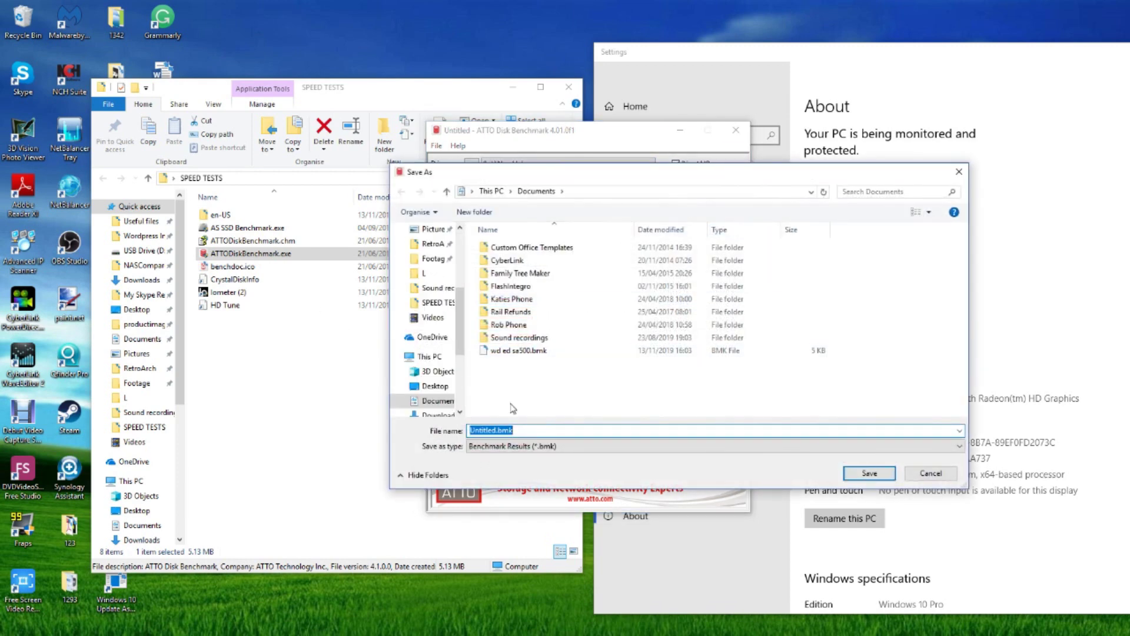
pyautogui.write('wd ')
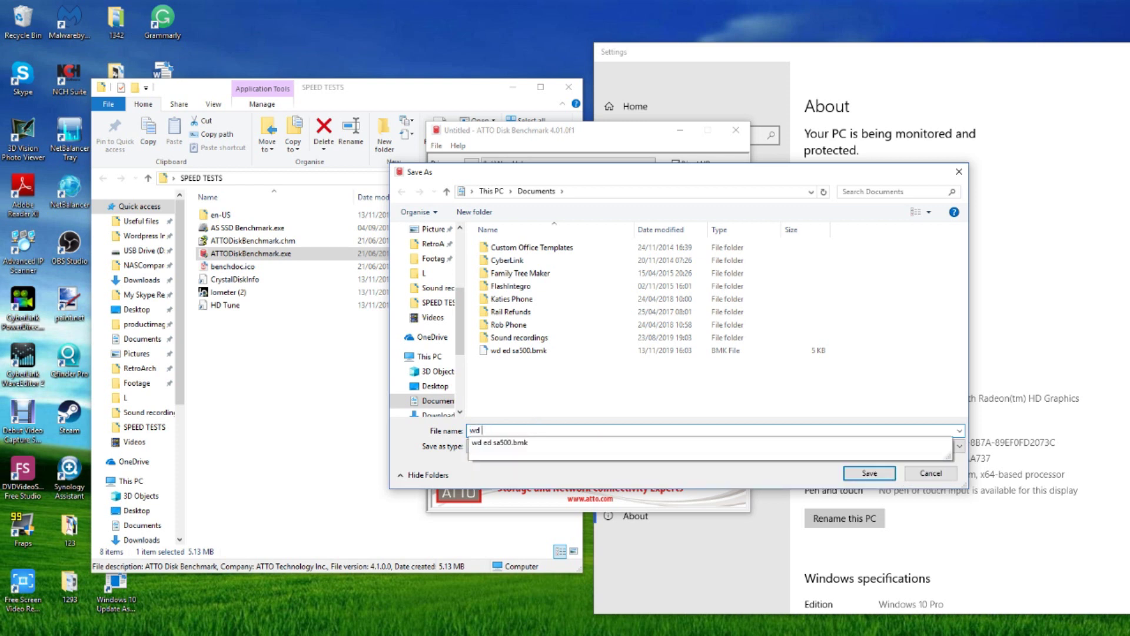
pyautogui.write('ew')
pyautogui.press('BackSpace')
pyautogui.press('BackSpace')
pyautogui.write('red')
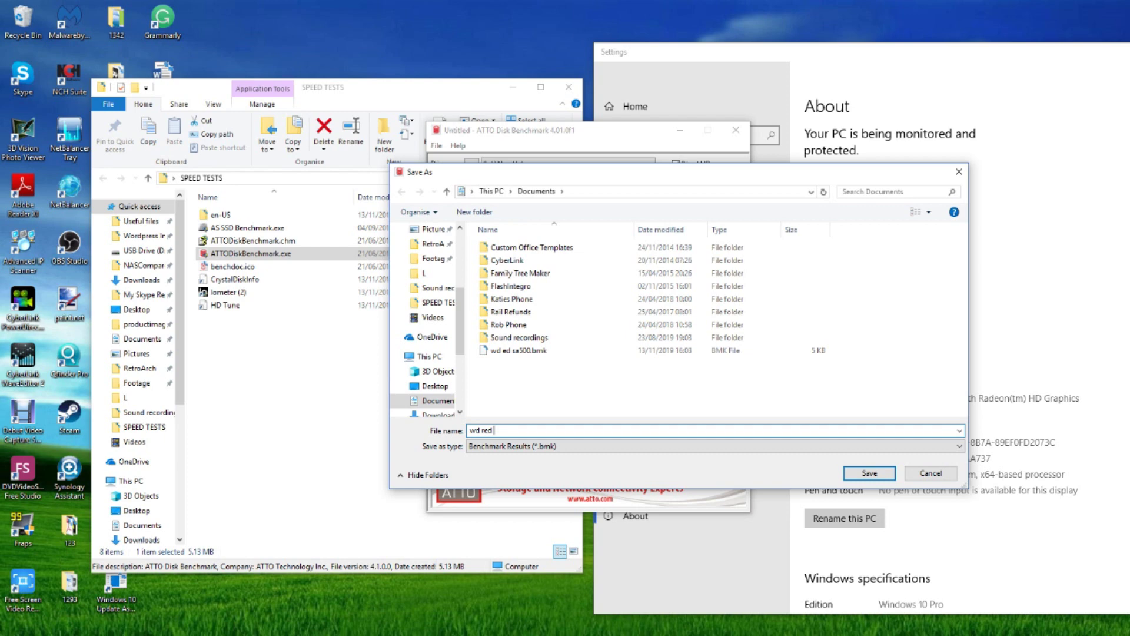
pyautogui.write(' 14tb')
pyautogui.click(848, 475)
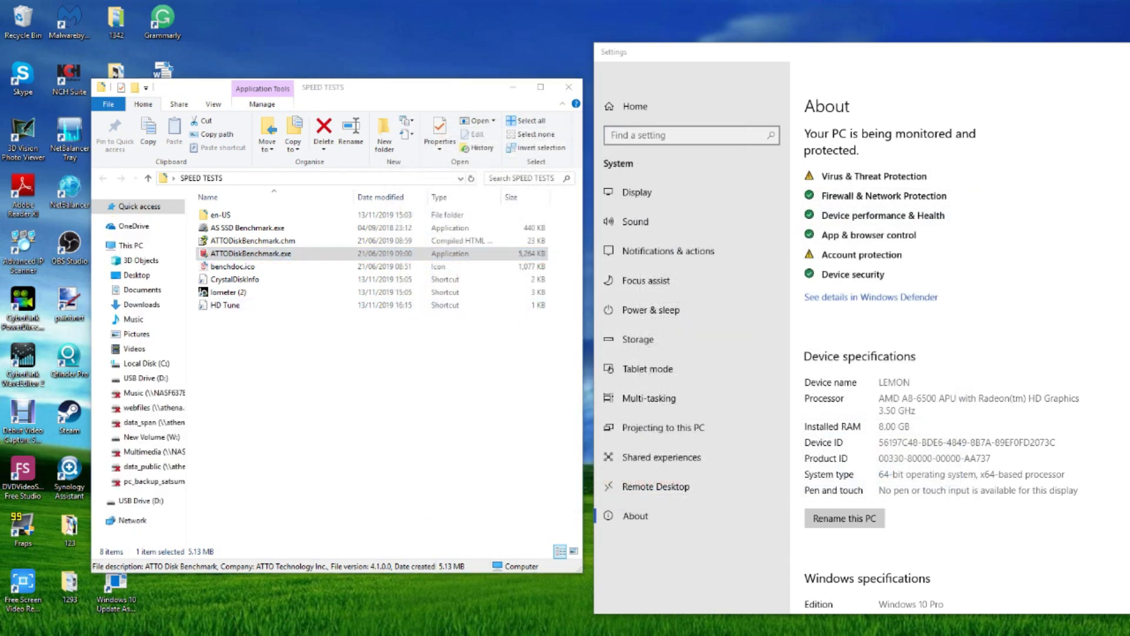
pyautogui.press('super')
pyautogui.click(182, 349)
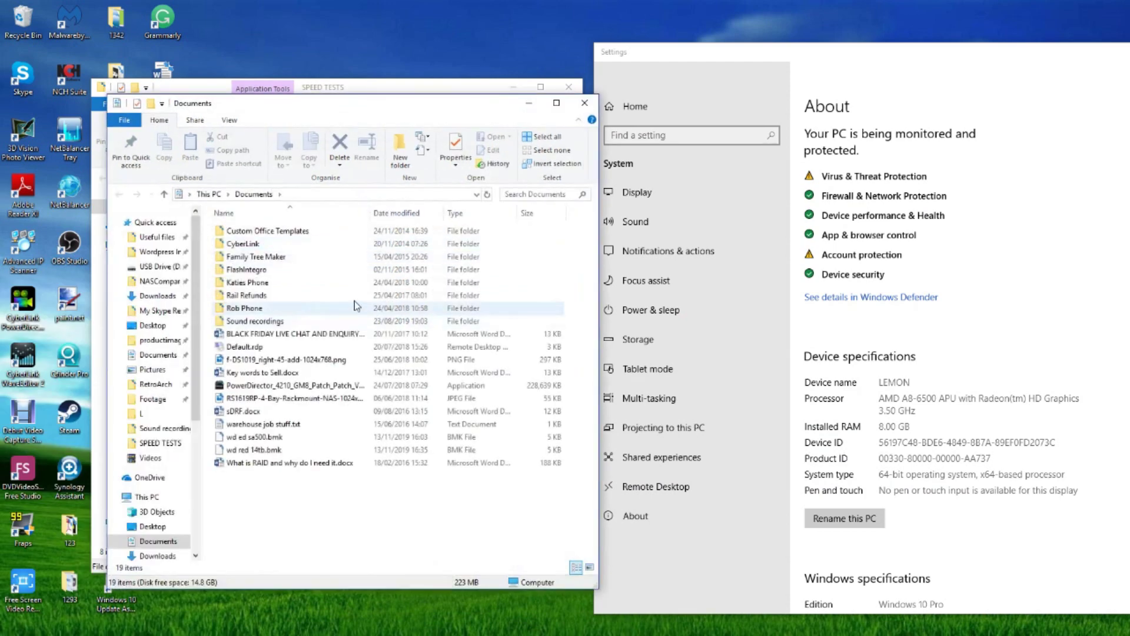
# Try opening the older wd ed sa500.bmk results file by choosing an app
pyautogui.click(271, 439)
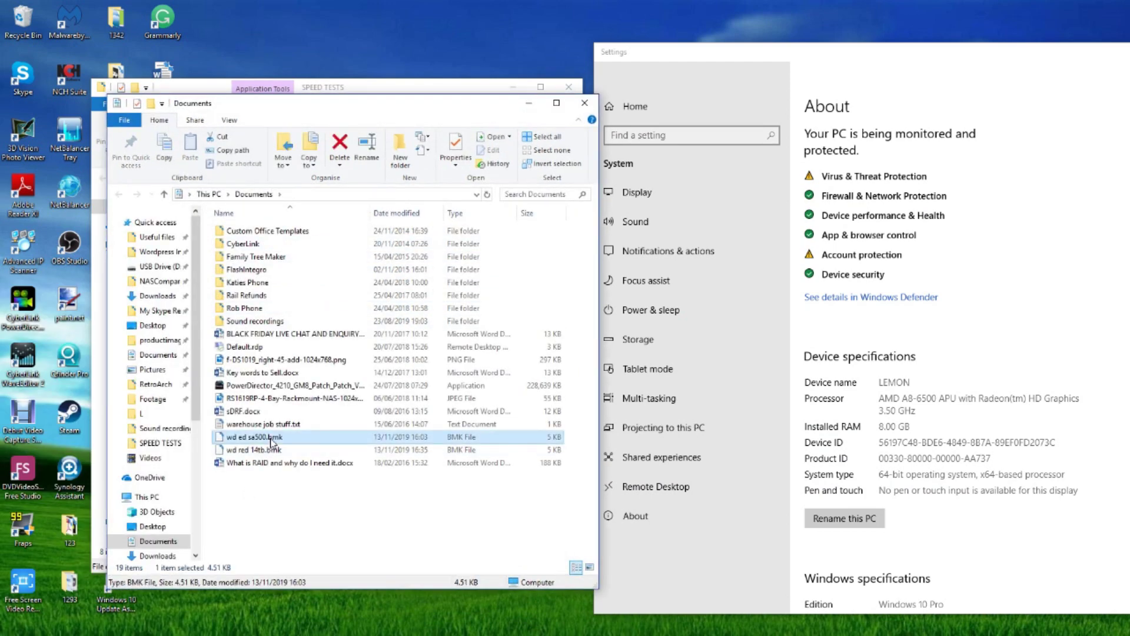
pyautogui.click(521, 106)
pyautogui.rightClick(282, 441)
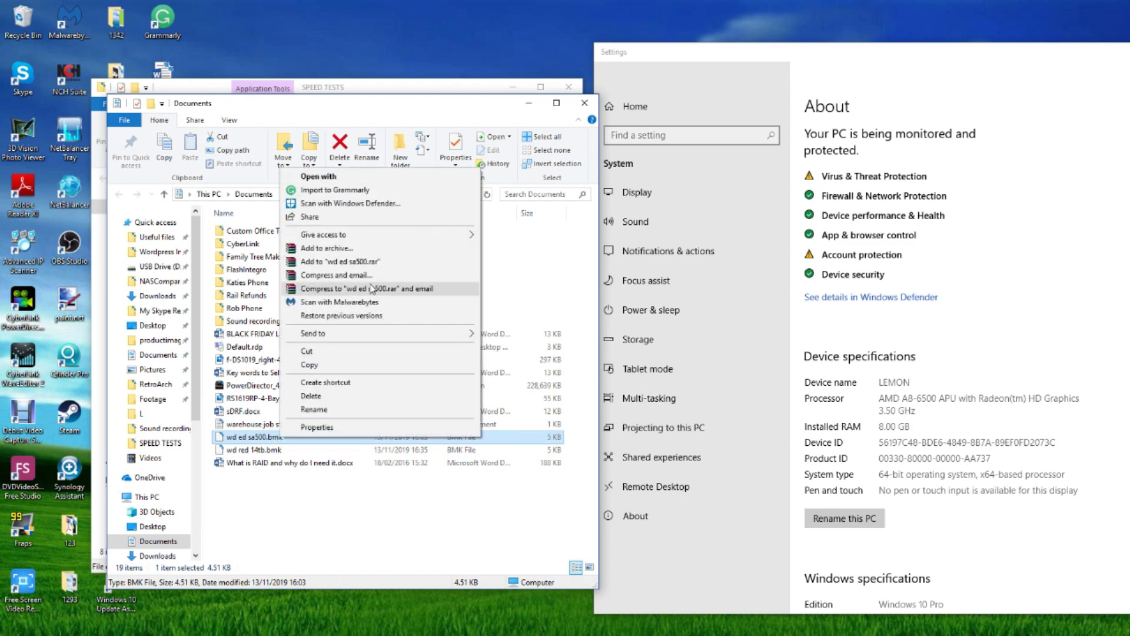
pyautogui.click(316, 177)
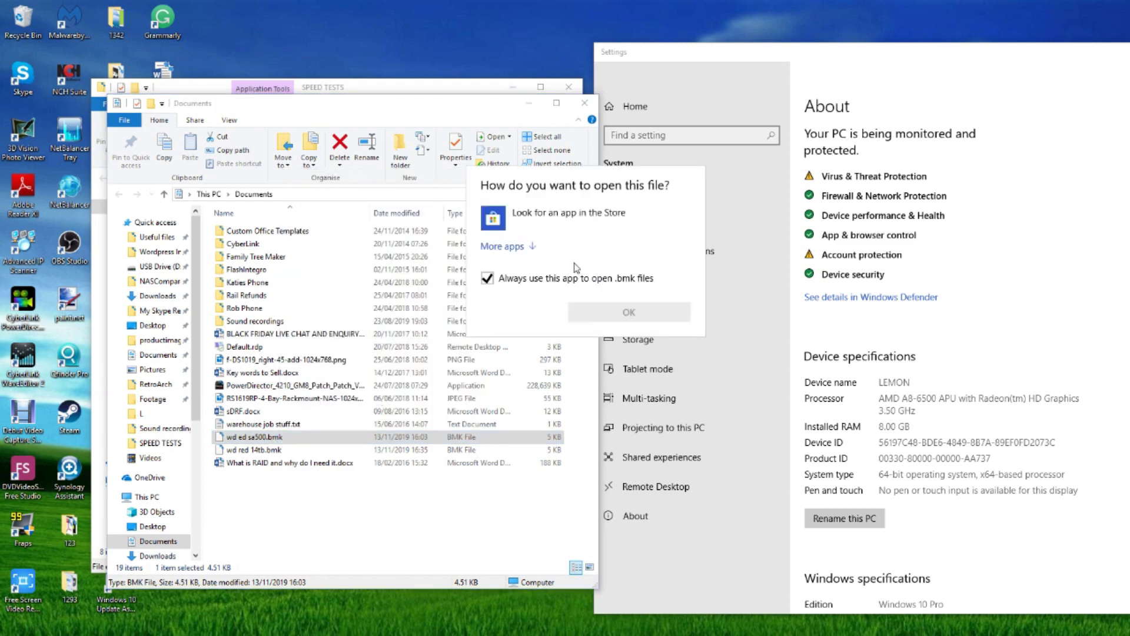
pyautogui.click(502, 246)
pyautogui.scroll(-3, 557, 324)
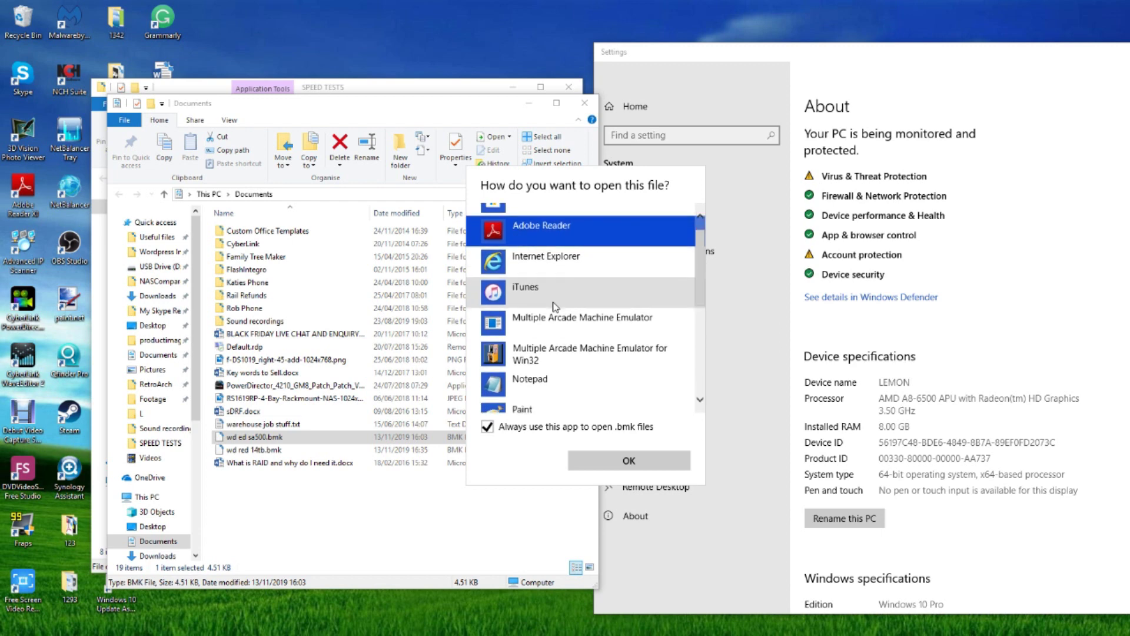
pyautogui.scroll(-3, 557, 330)
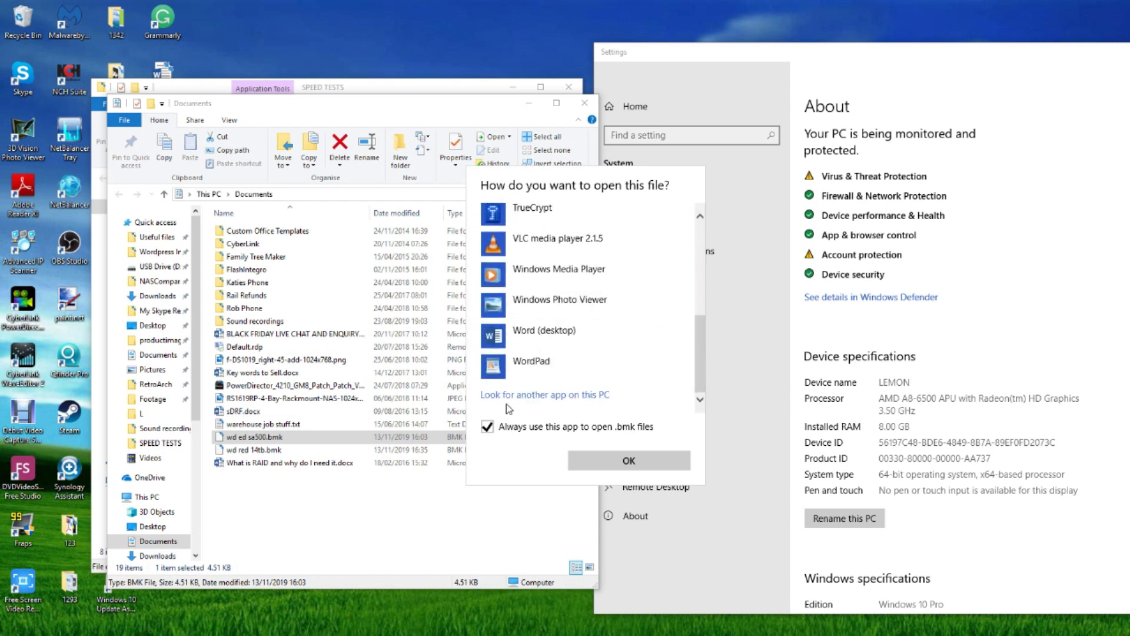
pyautogui.click(628, 460)
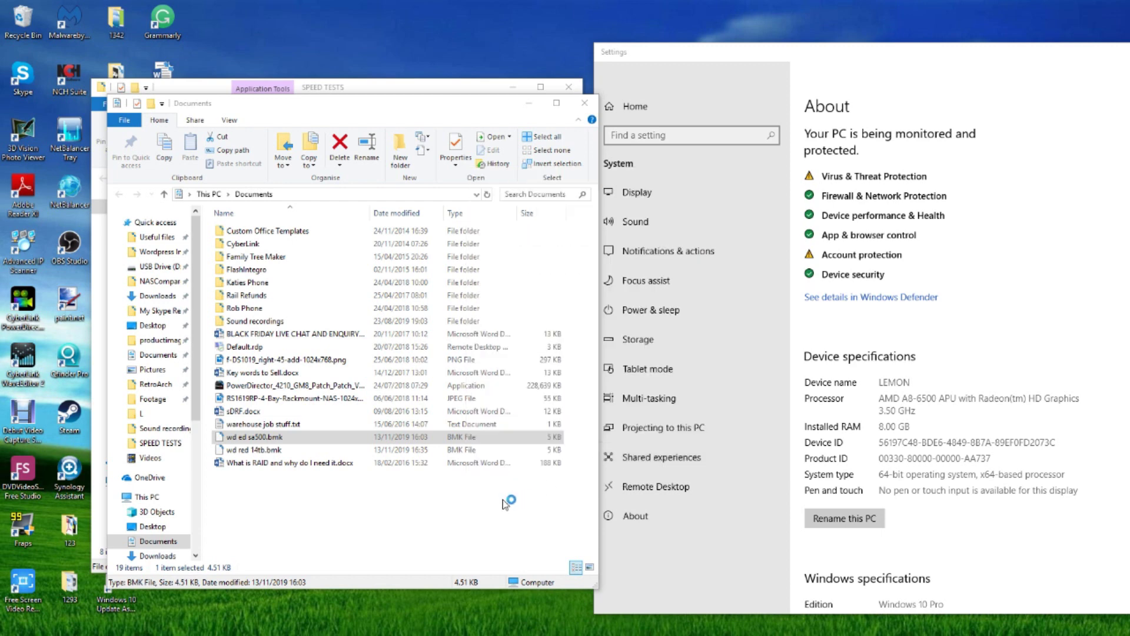
# Close the Documents window, dismiss the file-open error and quit Adobe Reader
pyautogui.click(584, 103)
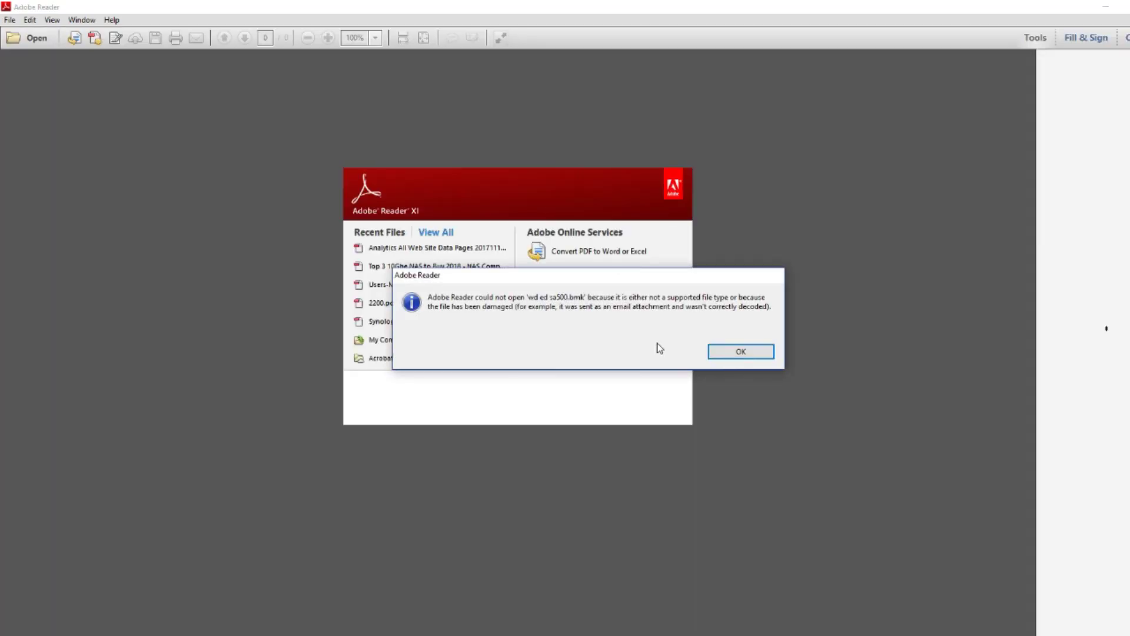
pyautogui.press('Return')
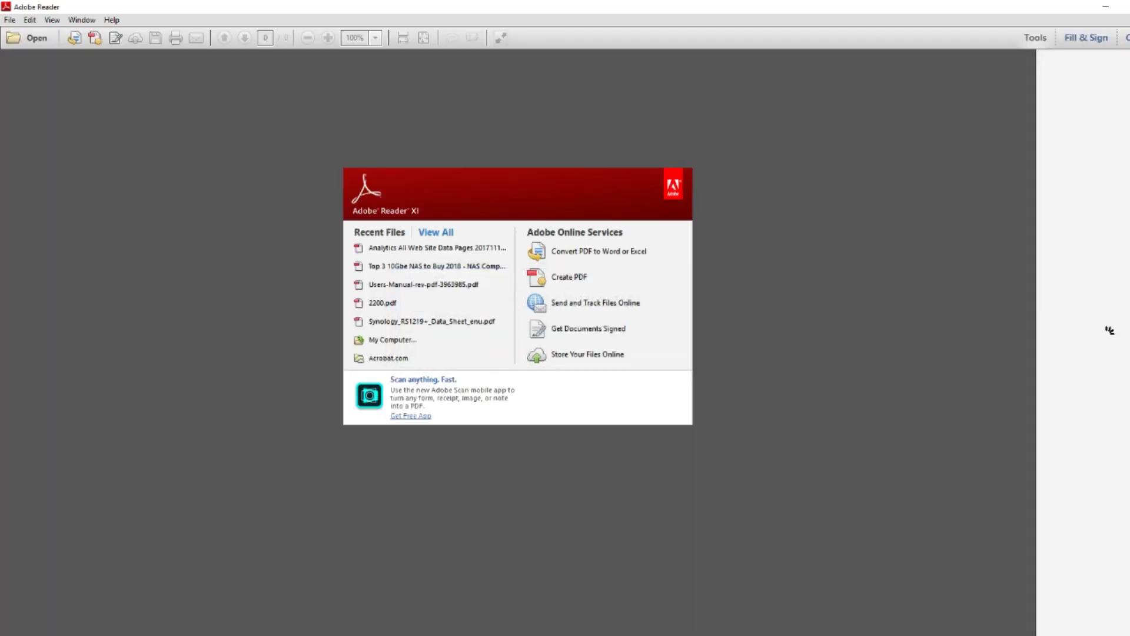
pyautogui.hotkey('alt', 'F4')
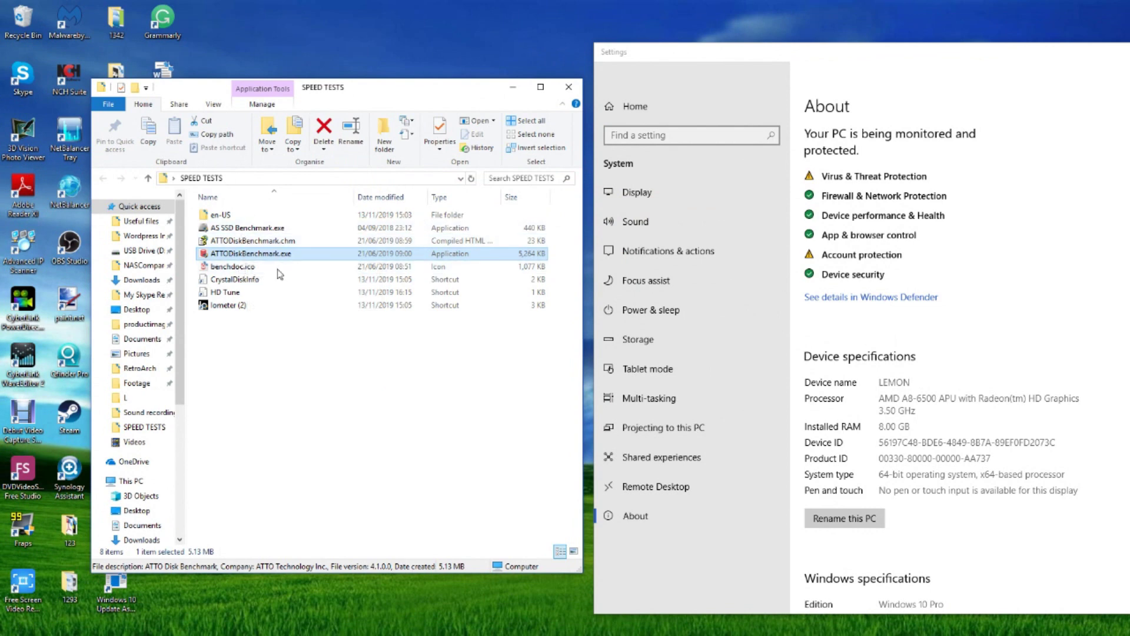
# Launch HD Tune and select the WDC WD140EFFX drive
pyautogui.doubleClick(231, 292)
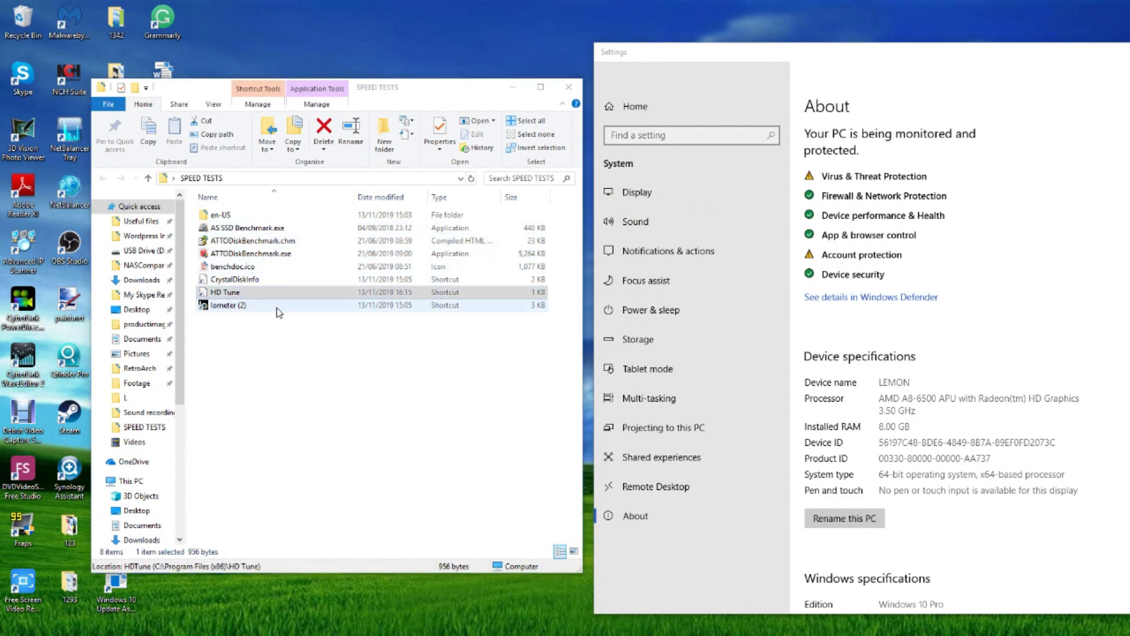
pyautogui.click(551, 211)
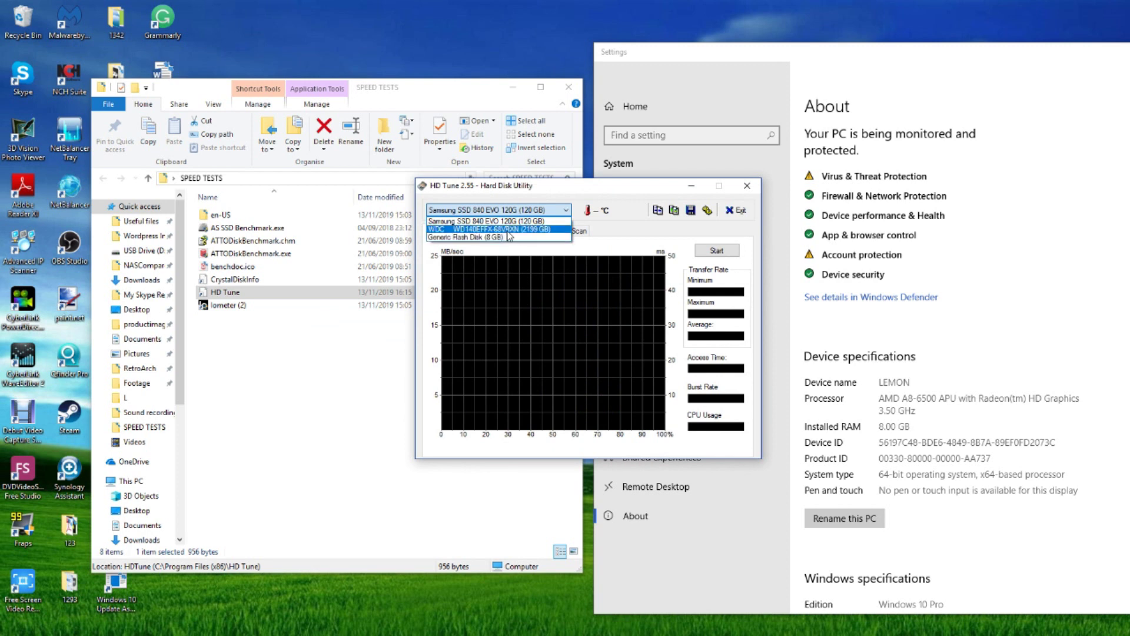
pyautogui.click(539, 233)
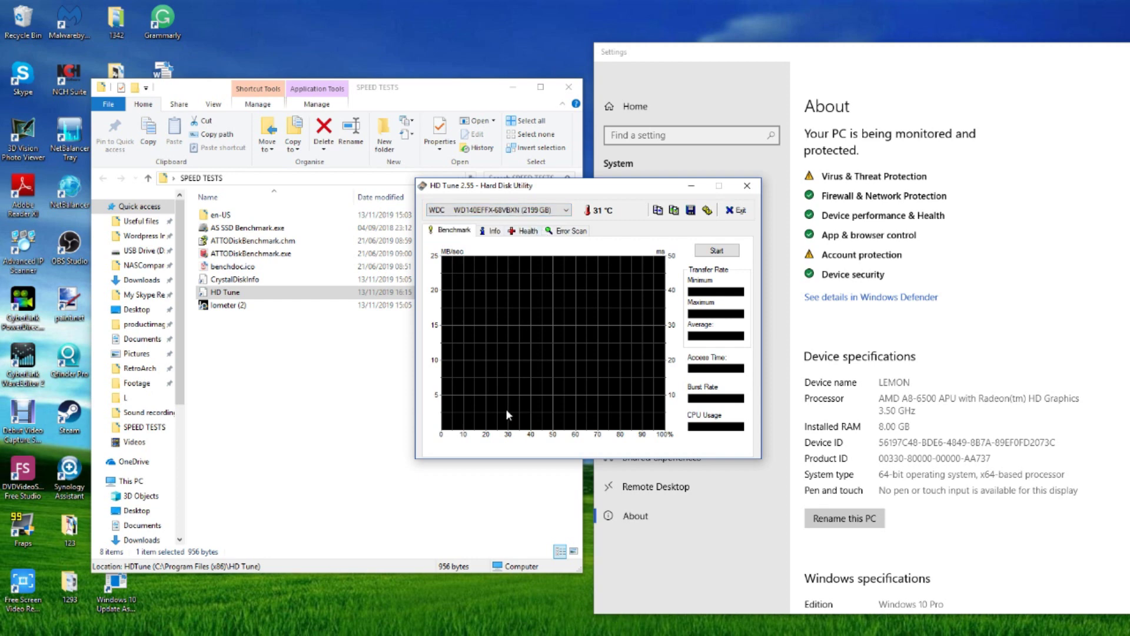
# Relaunch HD Tune from its shortcut menu, reselect the WD140EFFX drive and start the benchmark
pyautogui.rightClick(232, 292)
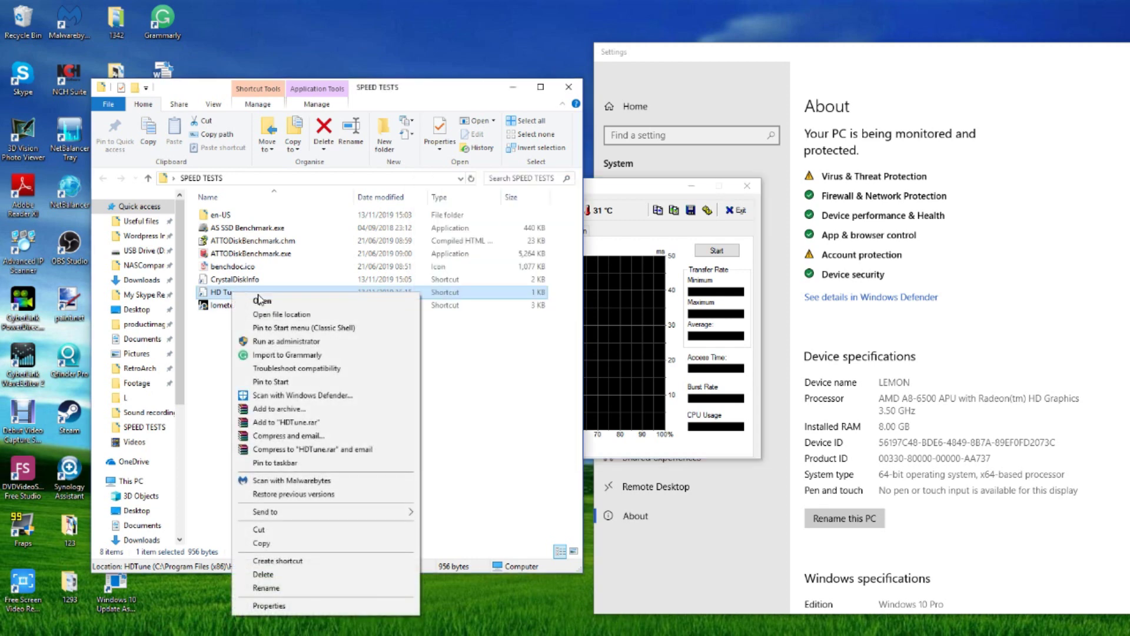
pyautogui.click(260, 342)
pyautogui.click(500, 210)
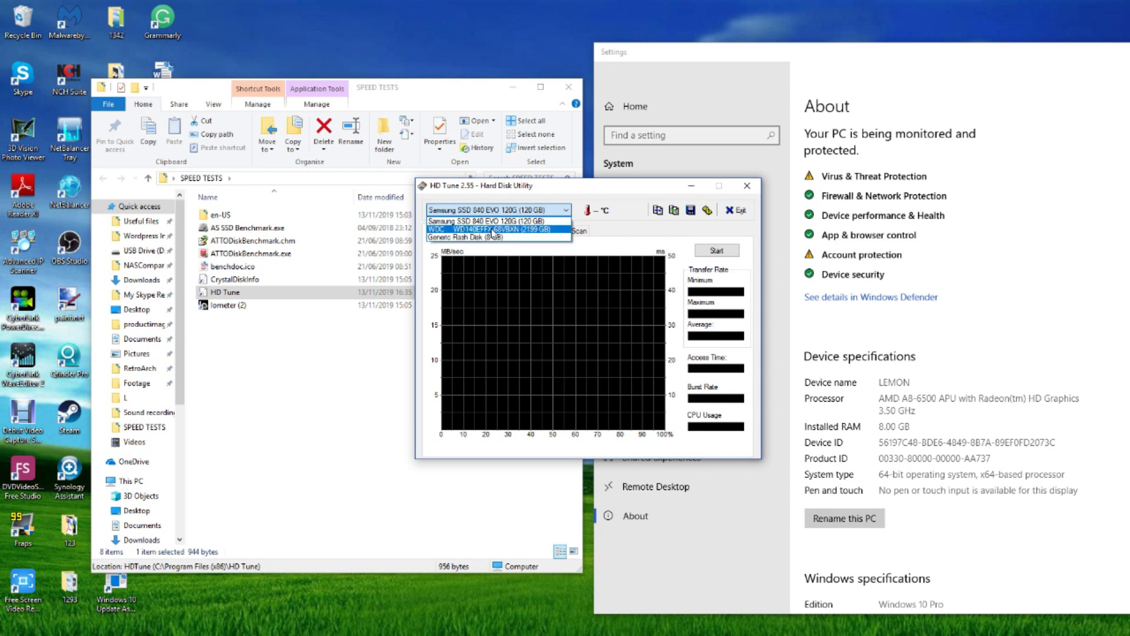
pyautogui.click(474, 229)
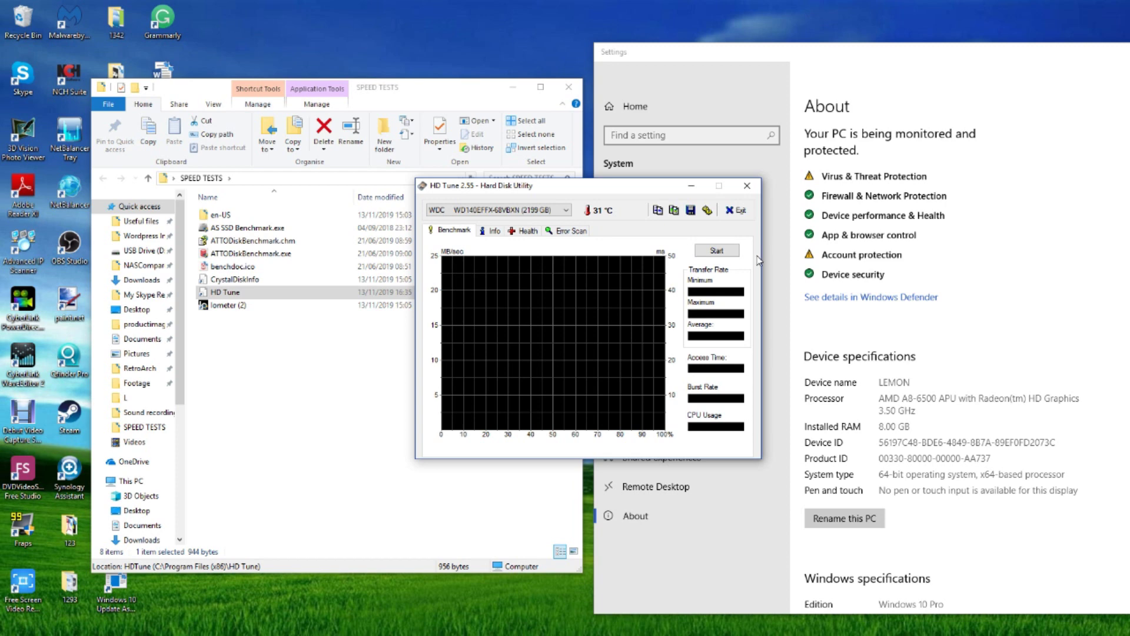
pyautogui.click(712, 252)
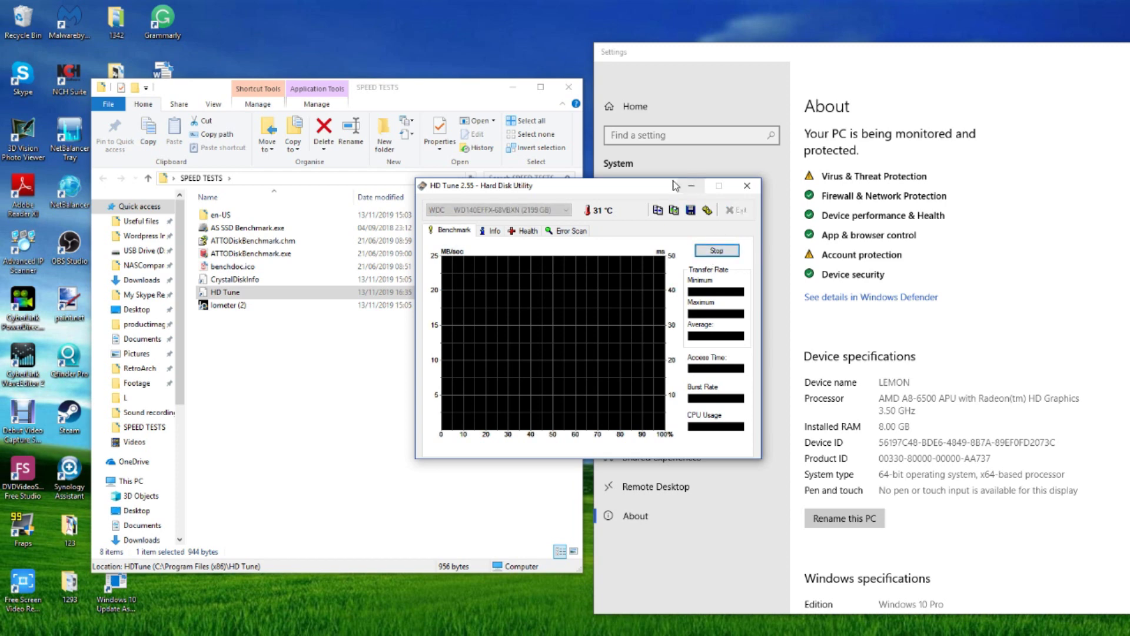
# Move HD Tune left during the benchmark, then view the drive's Info tab details
pyautogui.moveTo(665, 192); pyautogui.dragTo(435, 209)
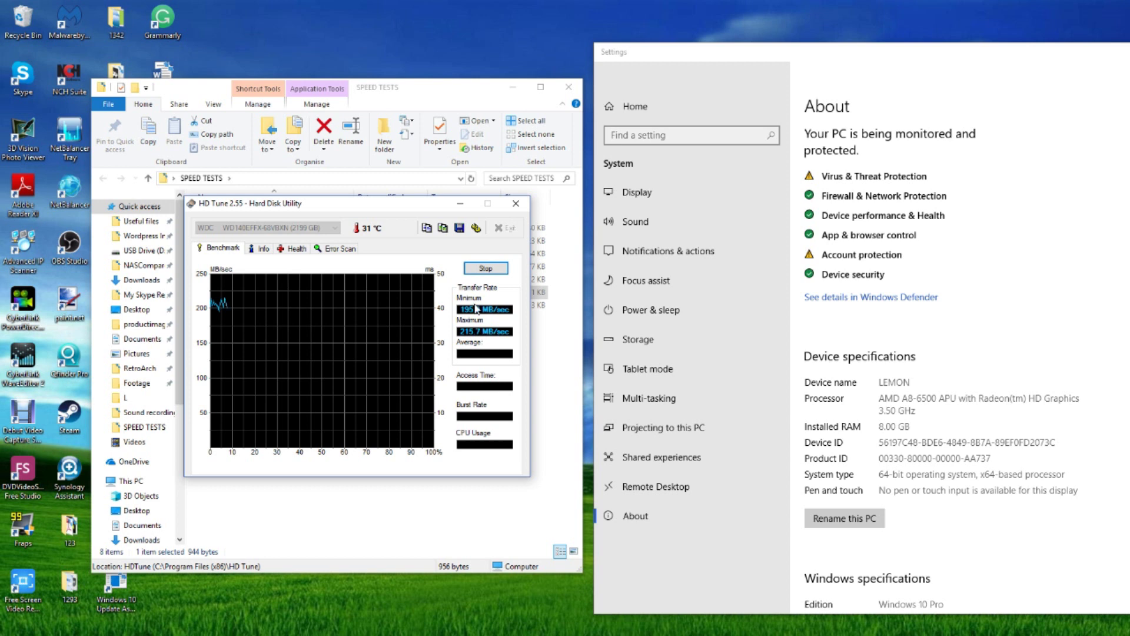
pyautogui.click(248, 251)
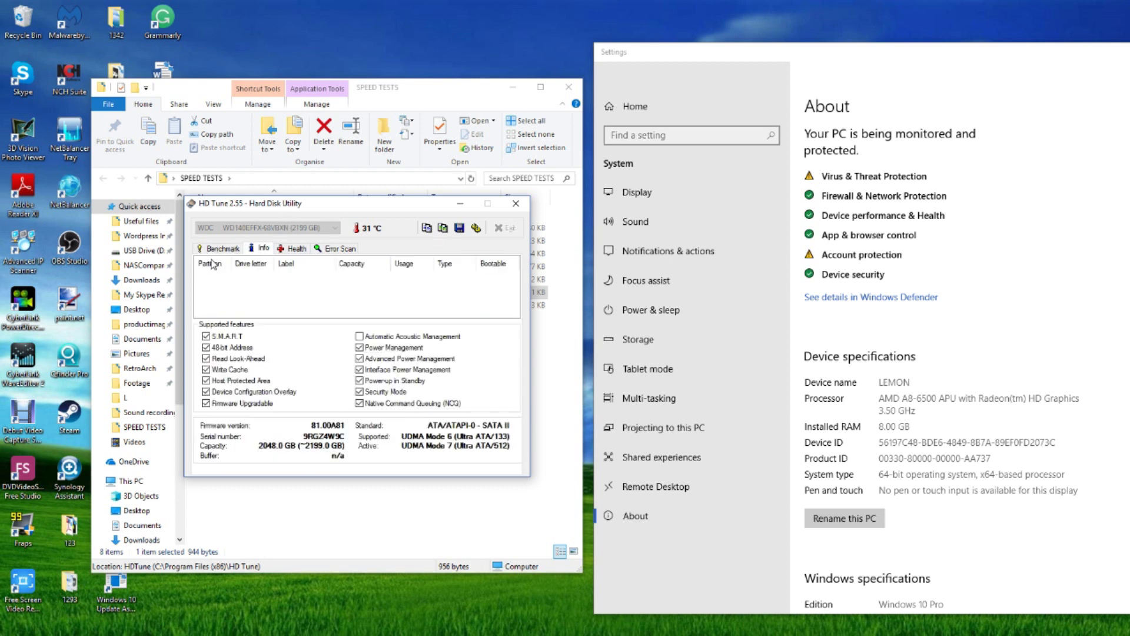
# Check the Health and Error Scan tabs, then return to the Benchmark graph and reposition the window
pyautogui.click(292, 249)
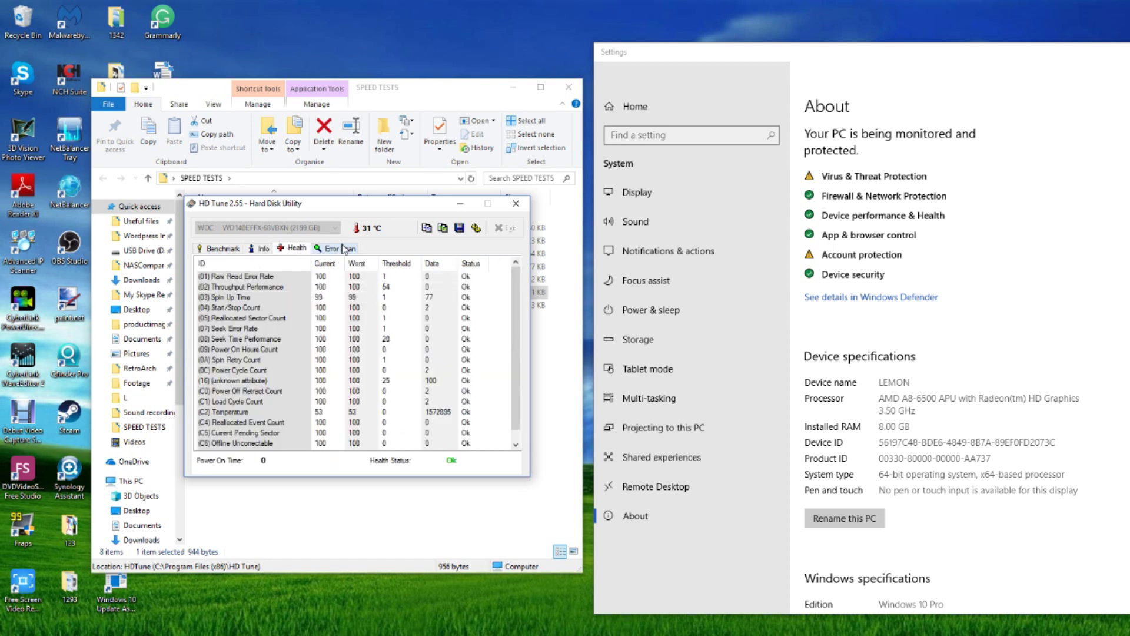
pyautogui.click(339, 248)
pyautogui.click(207, 249)
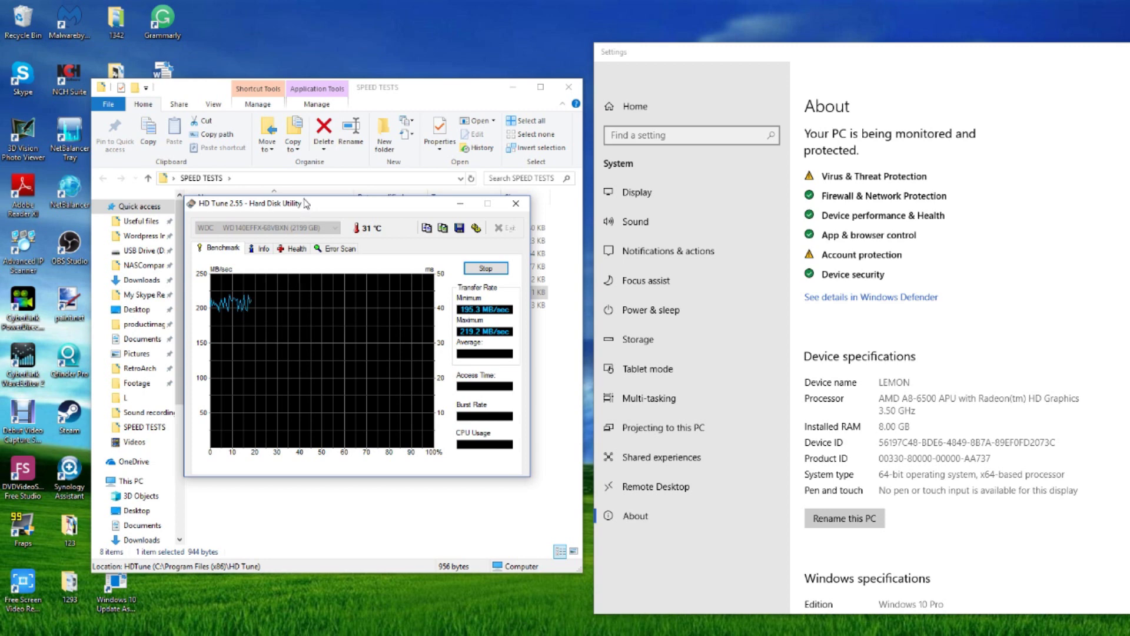
pyautogui.moveTo(306, 203); pyautogui.dragTo(393, 308)
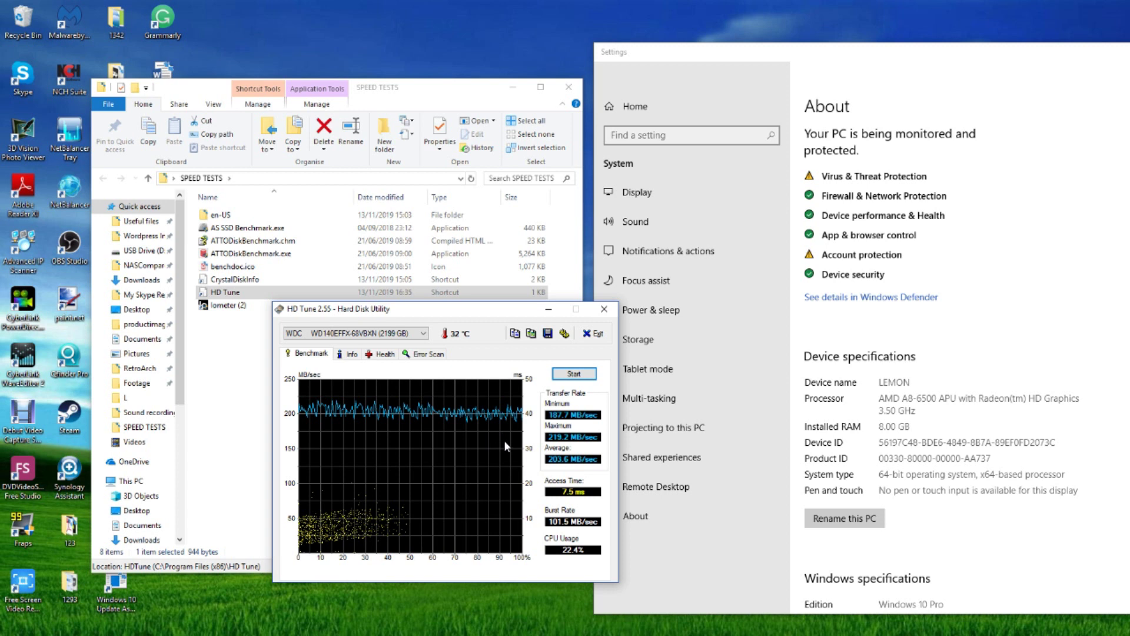
# Close HD Tune once the benchmark finishes at a 203.6 MB/s average
pyautogui.click(604, 308)
# Launch Disk Speed Test from Start > All Programs > Blackmagic Design
pyautogui.press('super')
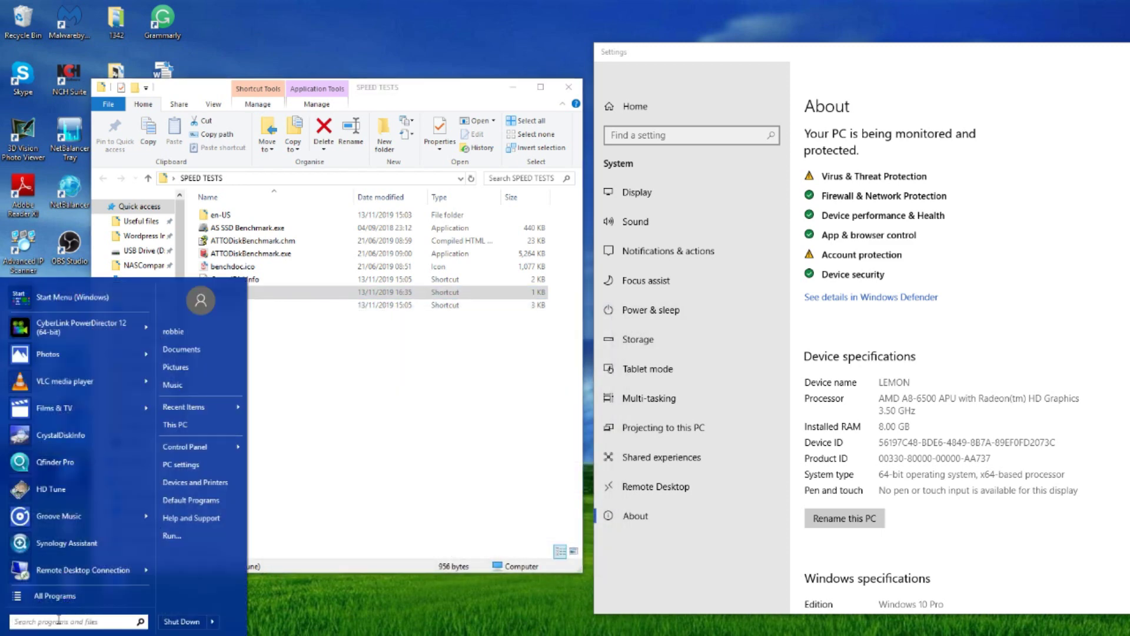
pyautogui.click(52, 596)
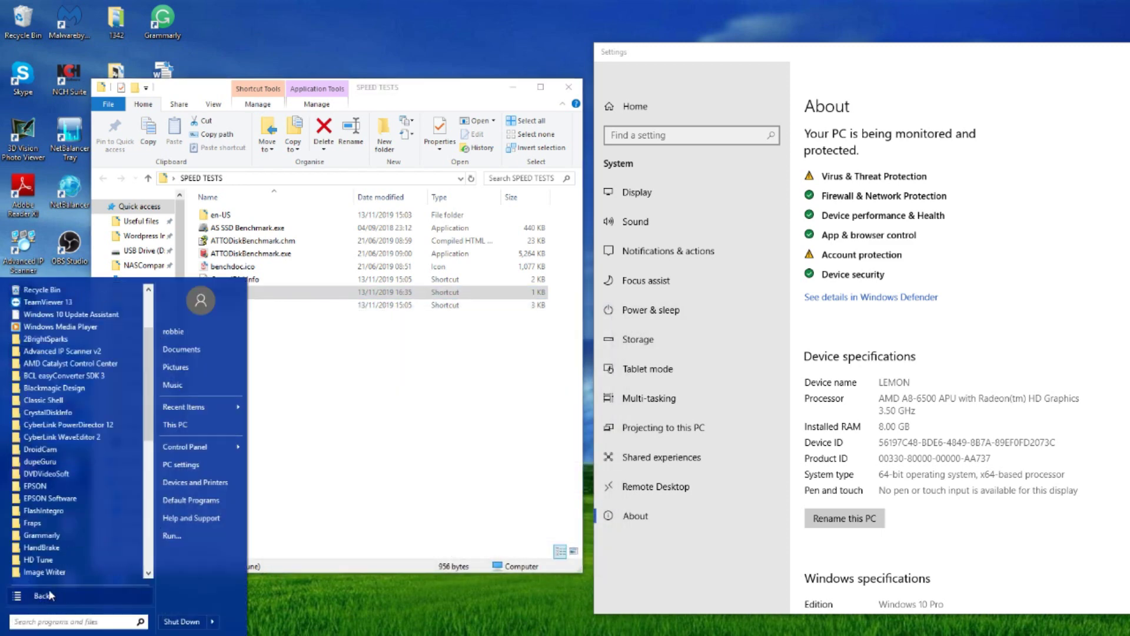
pyautogui.click(53, 388)
pyautogui.click(63, 415)
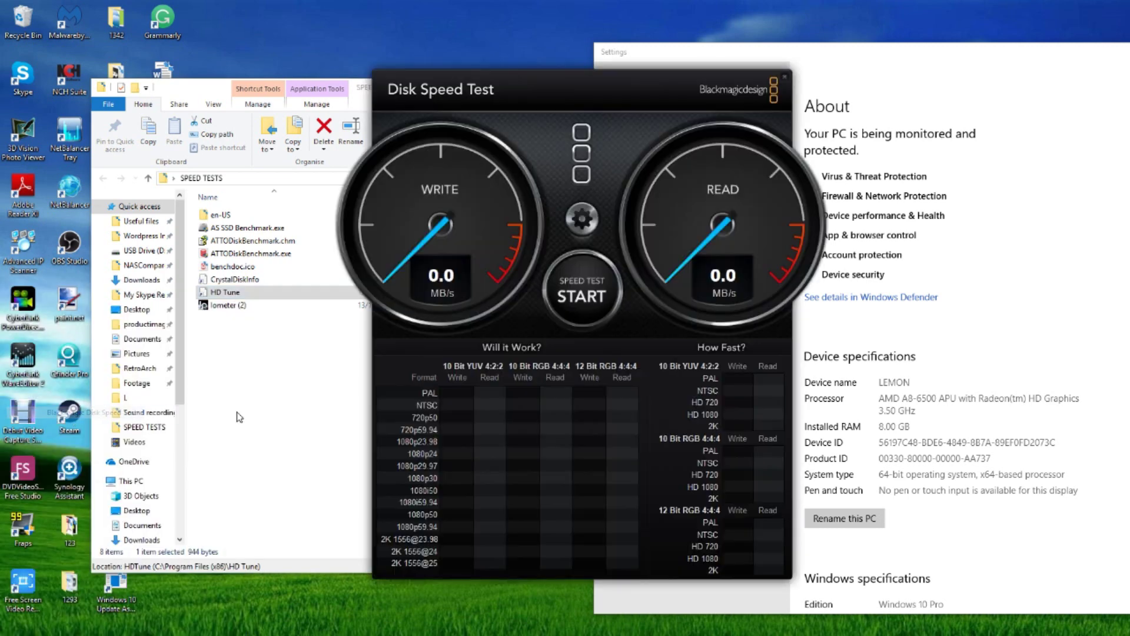
# Set New Volume (W:) as the target drive and the test file size to 1 GB
pyautogui.click(582, 219)
pyautogui.click(465, 408)
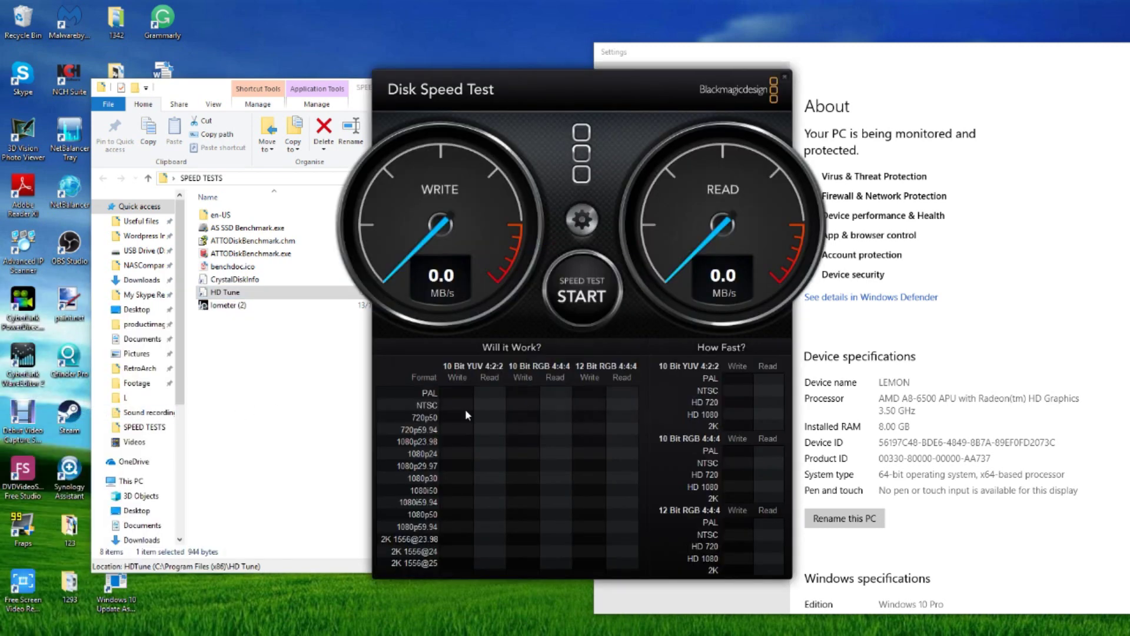
pyautogui.scroll(-5, 562, 347)
pyautogui.click(562, 340)
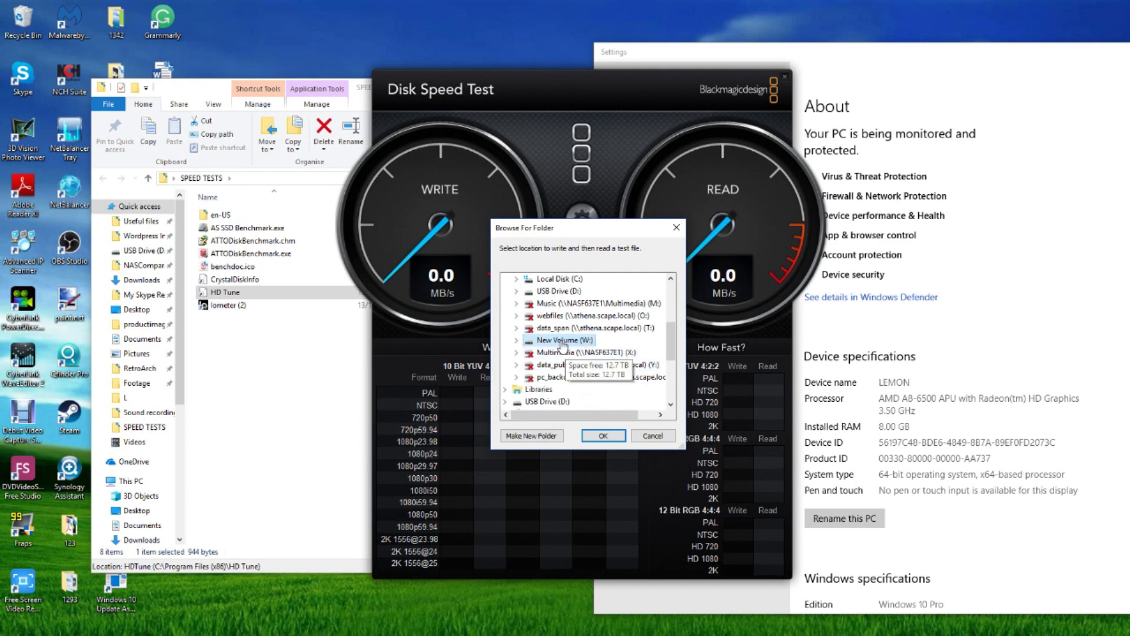
pyautogui.click(601, 437)
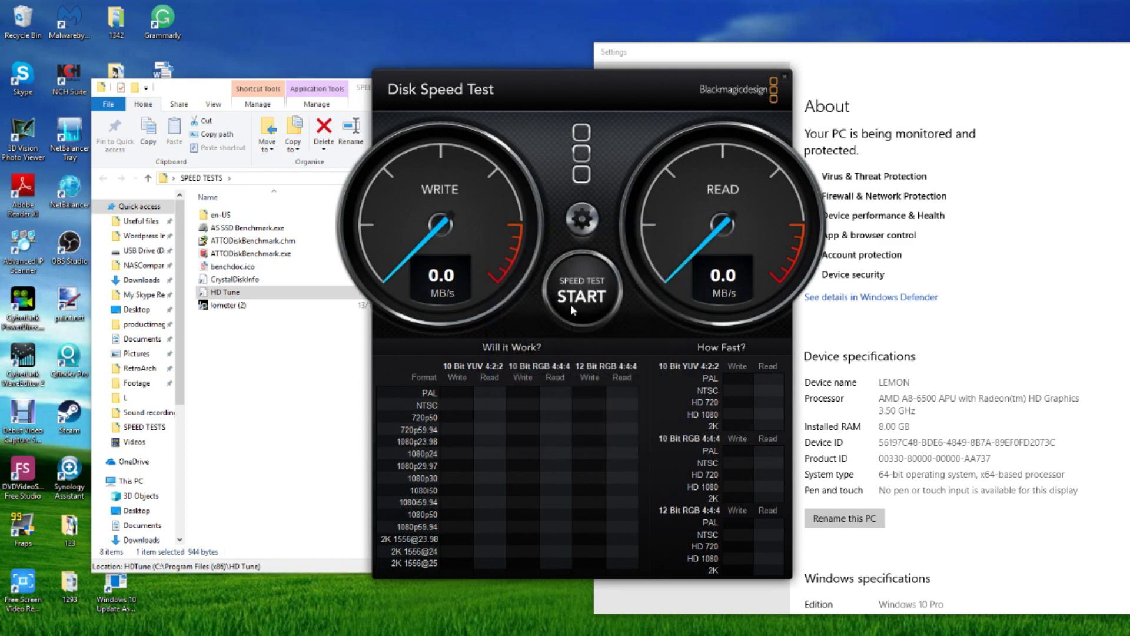
pyautogui.click(572, 225)
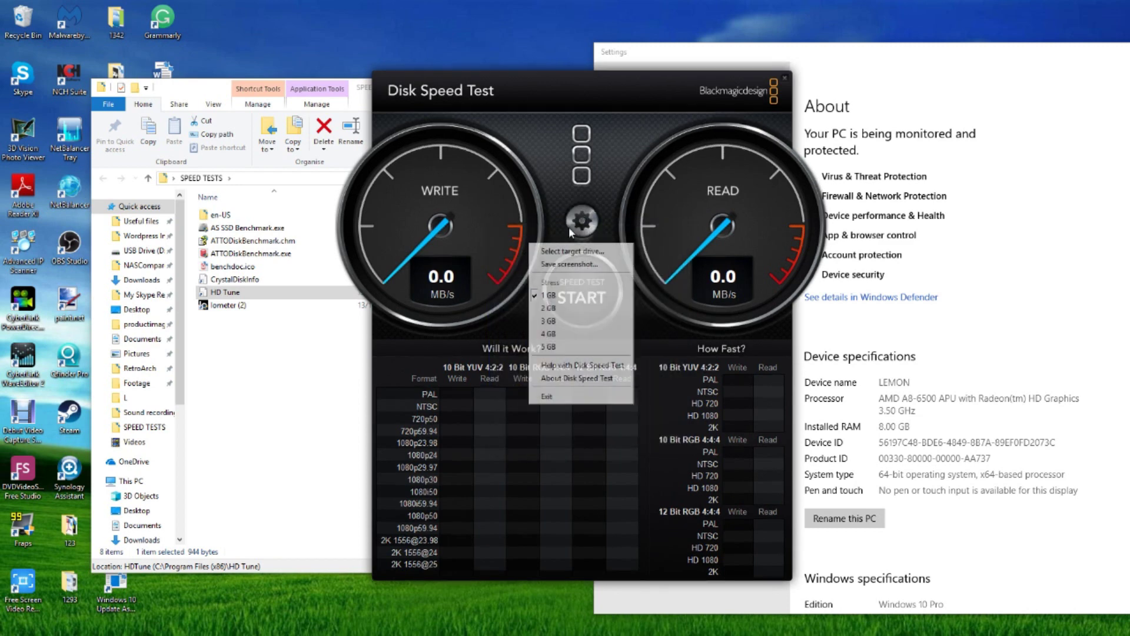
pyautogui.click(536, 296)
# Start the 1 GB speed test on W:, reaching about 199.5 MB/s write and 191.8 MB/s read
pyautogui.click(601, 265)
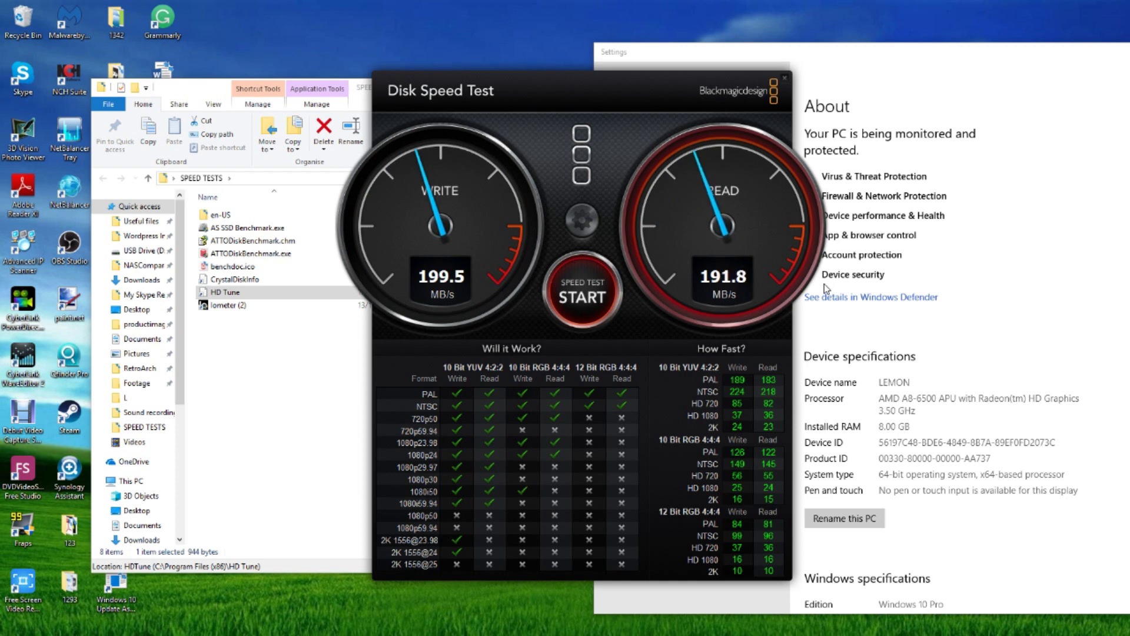
# Keep the W: test looping near 200 MB/s and move the Disk Speed Test window up and left
pyautogui.scroll(-1, 942, 383)
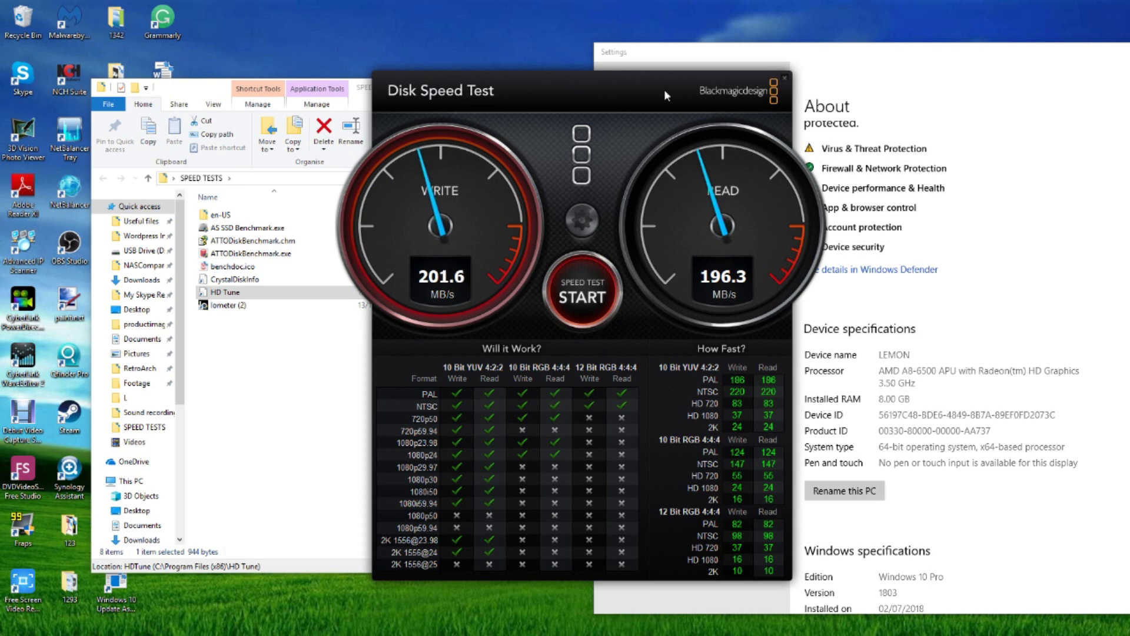
pyautogui.moveTo(663, 89); pyautogui.dragTo(590, 61)
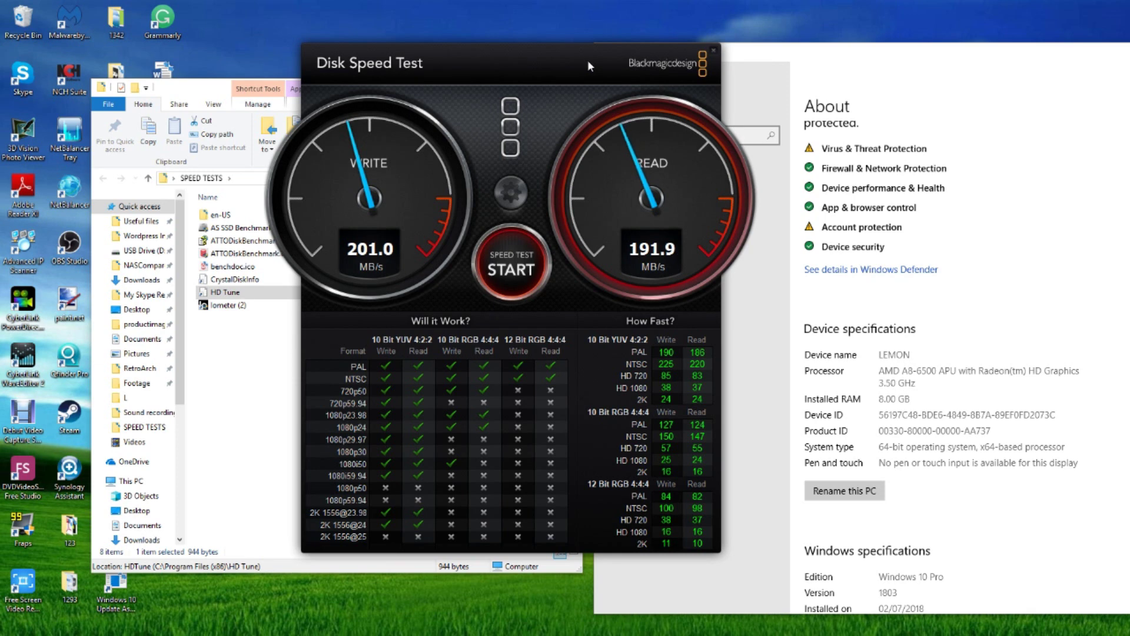